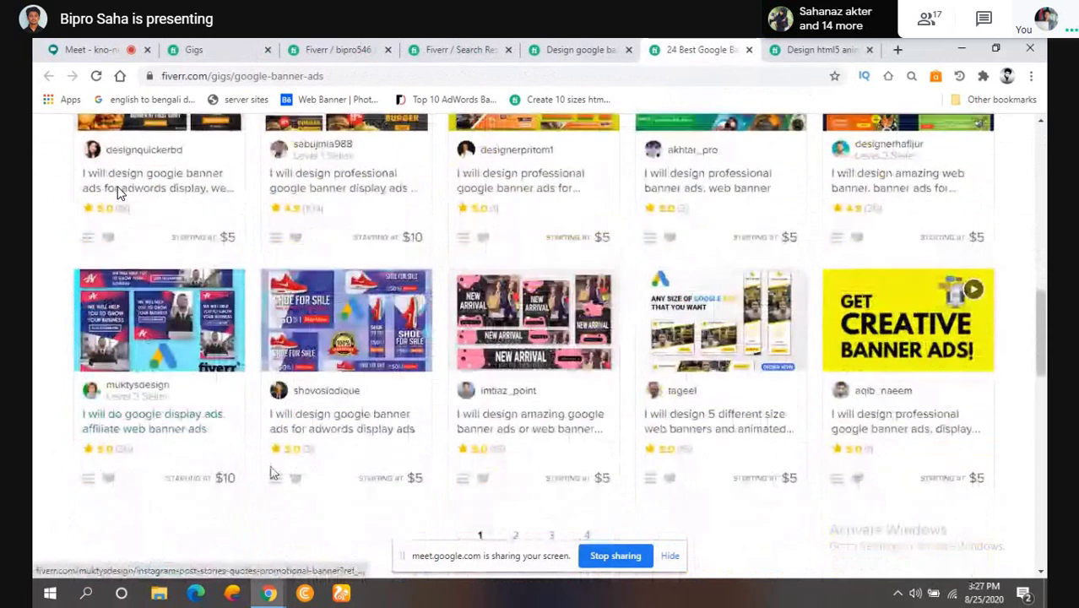
- Close the Google banner ads listing and review the HTML5 animated banner ads gig from its reviews up to its title
{"action": "scroll", "coordinate": [847, 462], "scroll_direction": "down", "scroll_amount": 2}
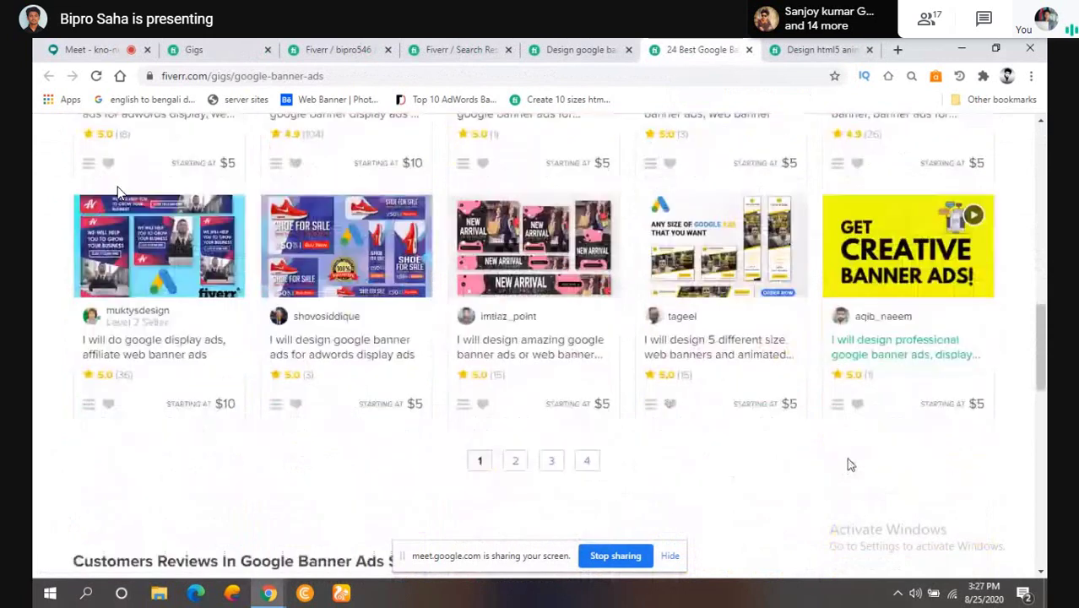
{"action": "left_click", "coordinate": [749, 49]}
{"action": "left_click", "coordinate": [685, 50]}
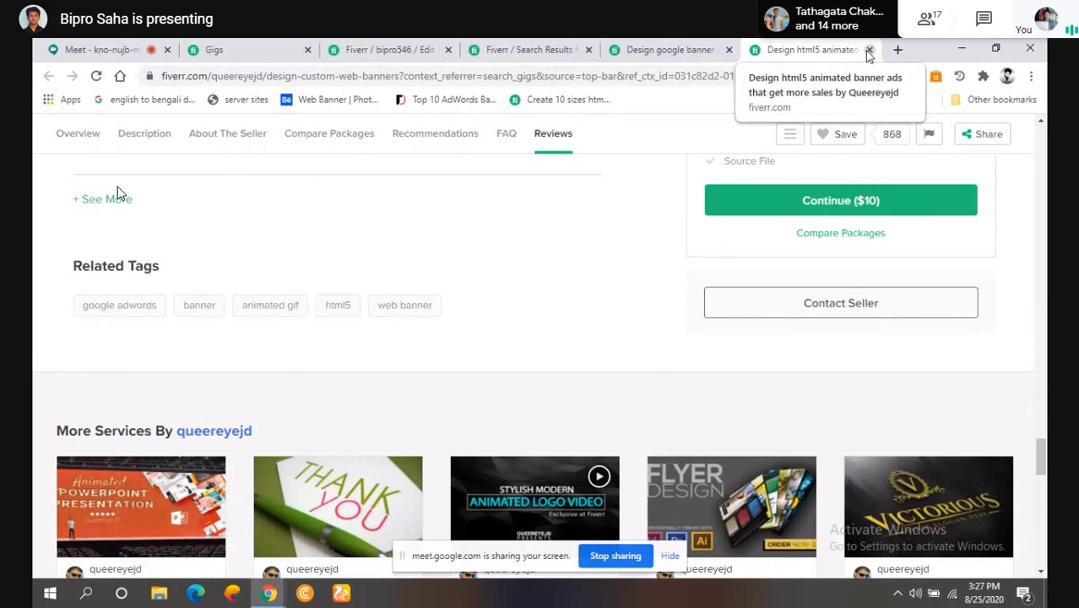
{"action": "scroll", "coordinate": [178, 328], "scroll_direction": "up", "scroll_amount": 3}
{"action": "scroll", "coordinate": [177, 328], "scroll_direction": "up", "scroll_amount": 20}
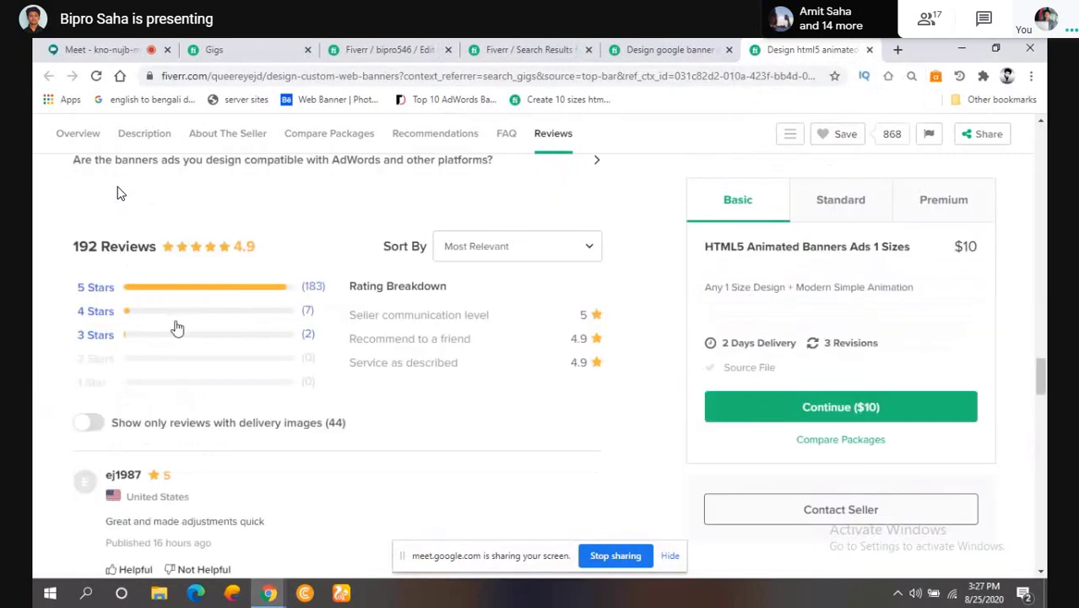
{"action": "scroll", "coordinate": [176, 324], "scroll_direction": "up", "scroll_amount": 5}
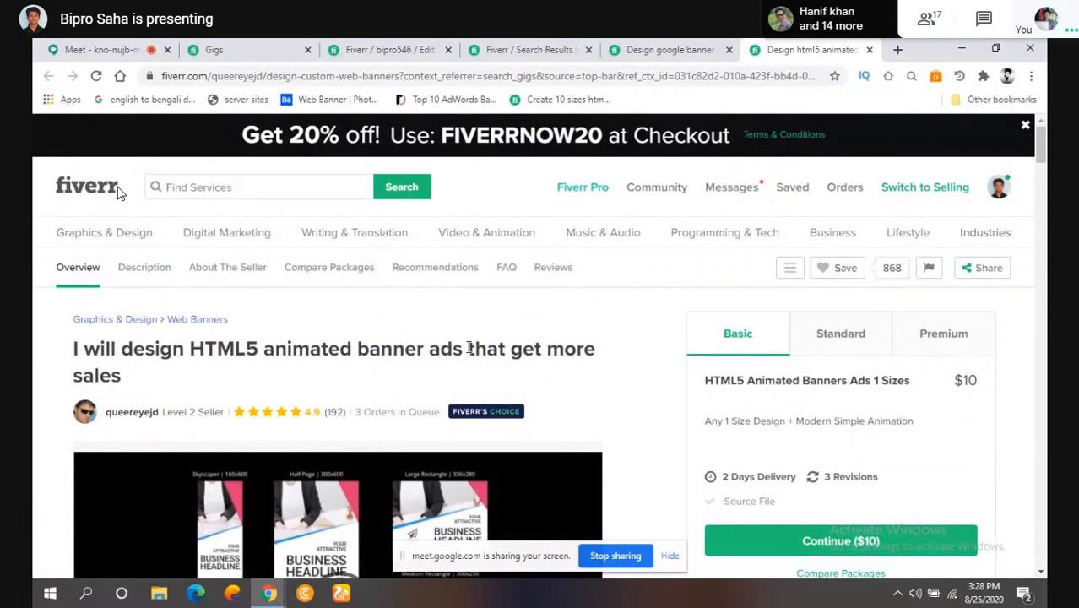
- Return to the gig being edited and append "Banner ads" to the end of its title
{"action": "left_click", "coordinate": [530, 49]}
{"action": "left_click", "coordinate": [402, 52]}
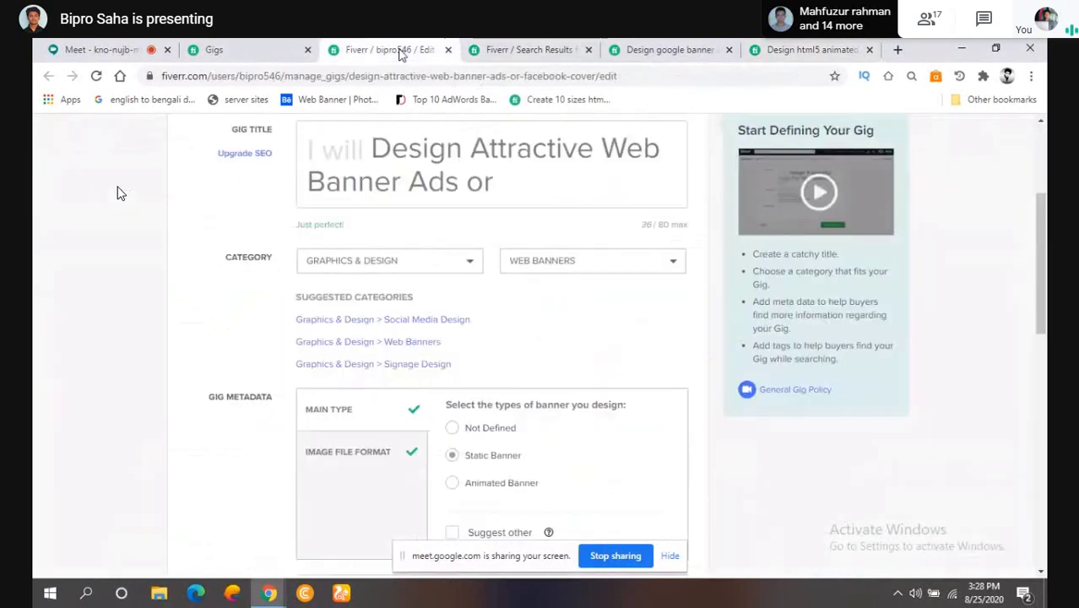
{"action": "left_click", "coordinate": [511, 188]}
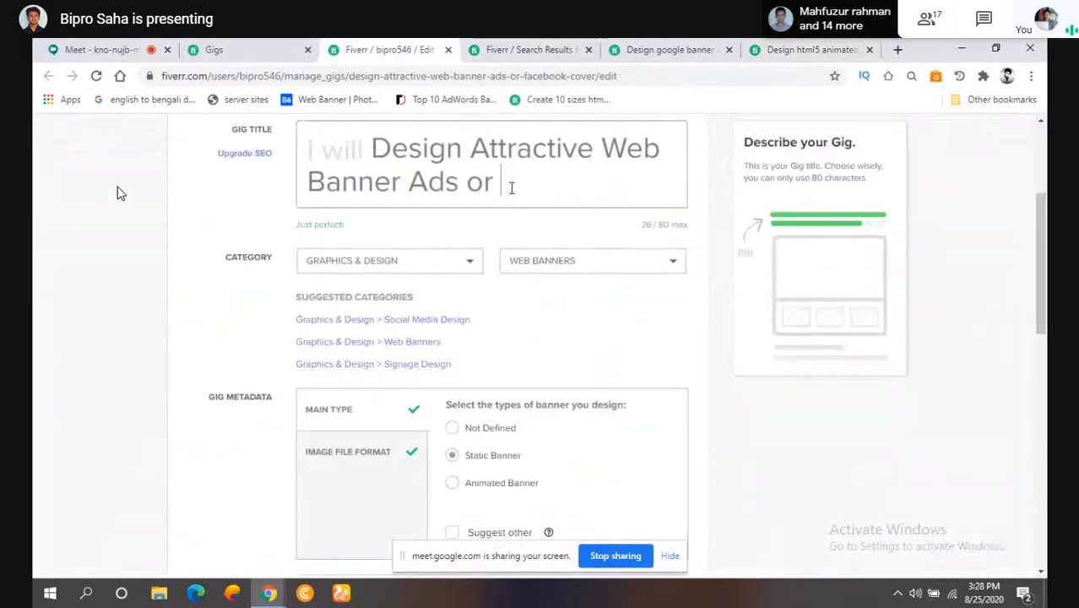
{"action": "scroll", "coordinate": [516, 216], "scroll_direction": "up", "scroll_amount": 1}
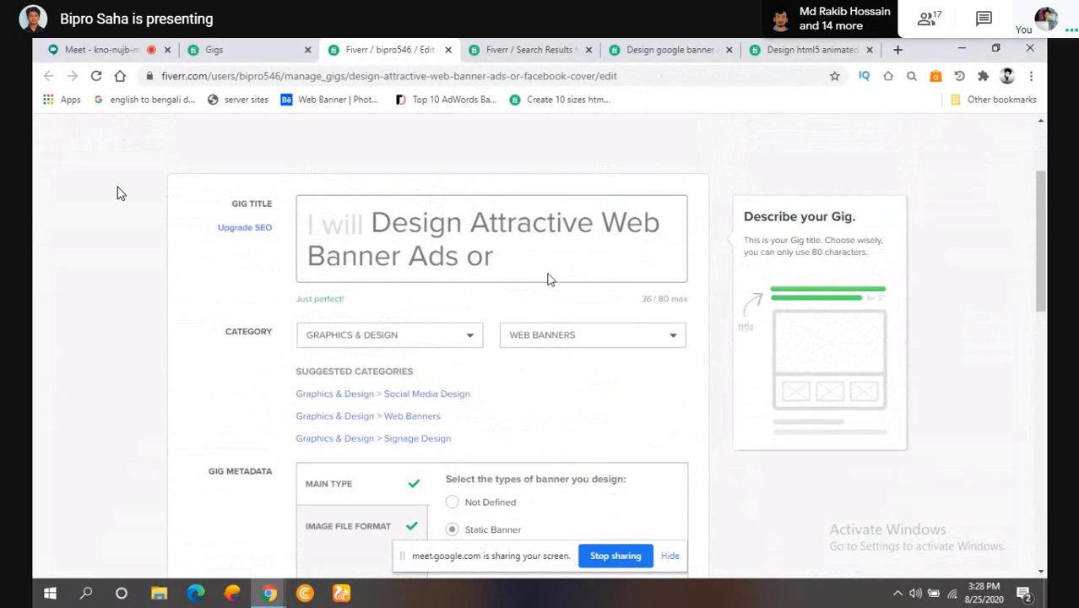
{"action": "type", "text": "Banner"}
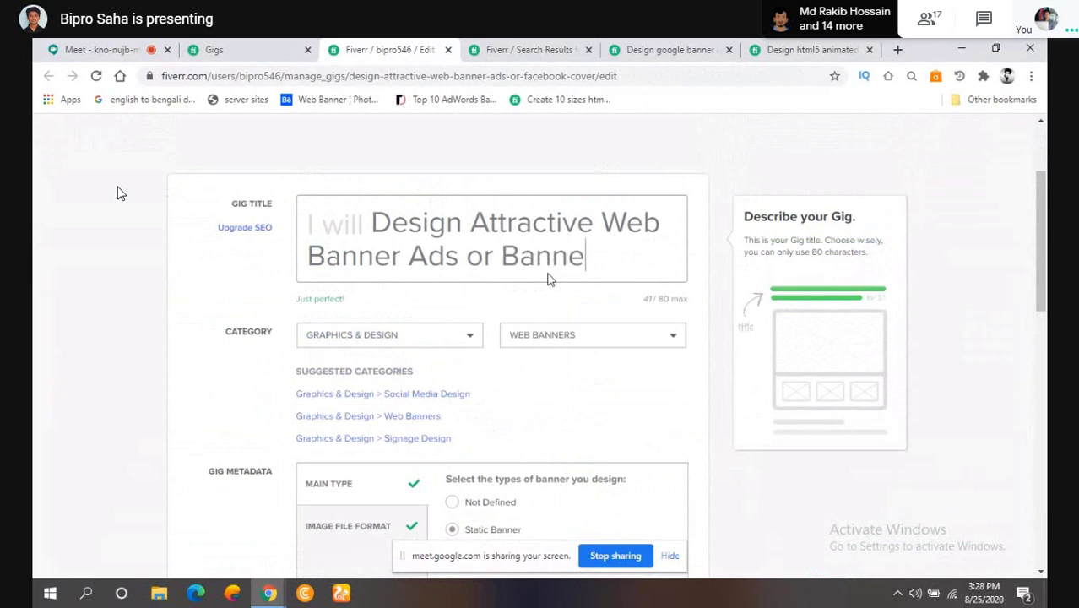
{"action": "type", "text": " ads"}
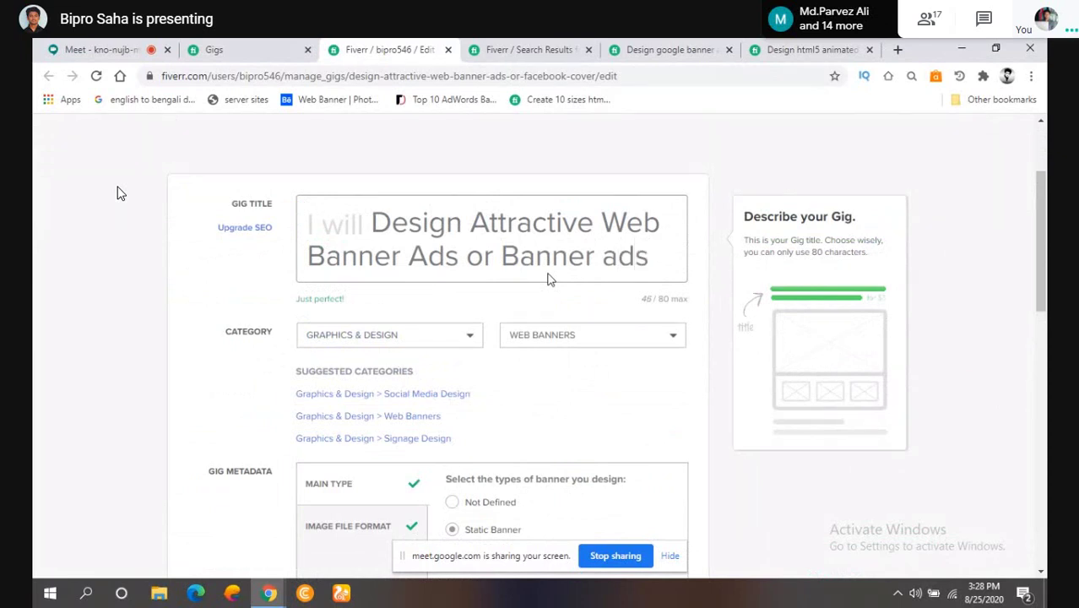
- Remove the word "Ads" after "Web Banner" so the gig title reads "Design Attractive Web Banner or Banner ads"
{"action": "left_click", "coordinate": [460, 263]}
{"action": "key", "text": "BackSpace"}
{"action": "key", "text": "BackSpace"}
{"action": "key", "text": "BackSpace"}
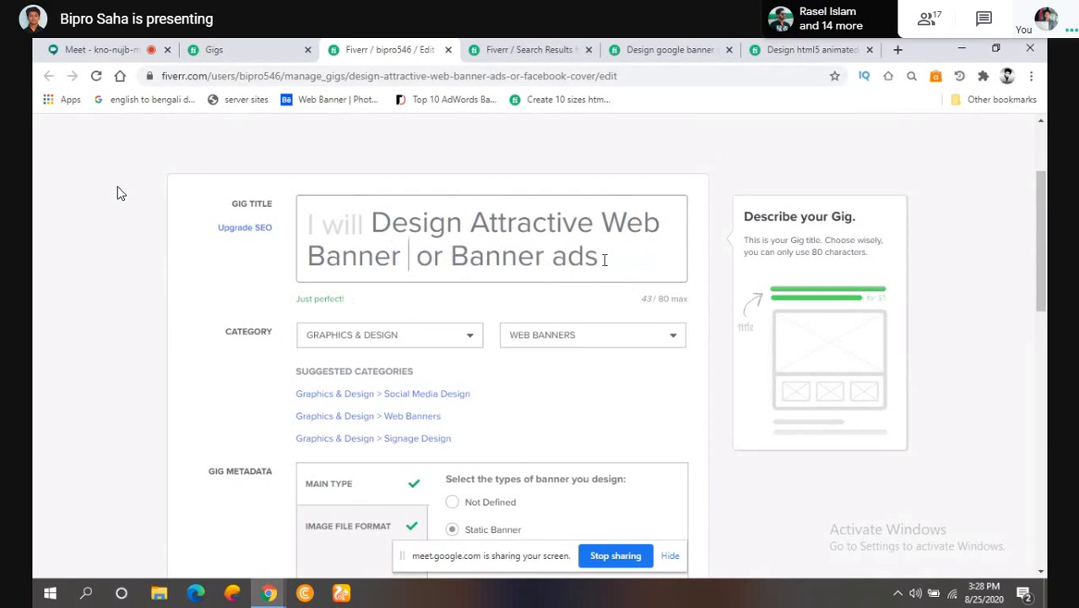
{"action": "key", "text": "BackSpace"}
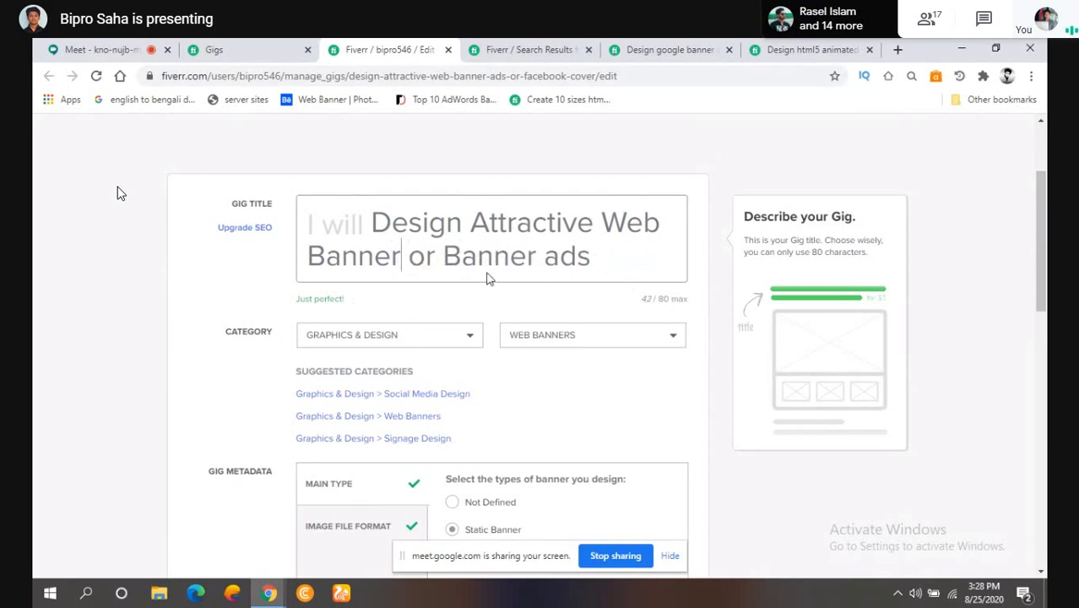
- Extend the gig title with "For paid campaign" after "Banner ads"
{"action": "left_click", "coordinate": [601, 259]}
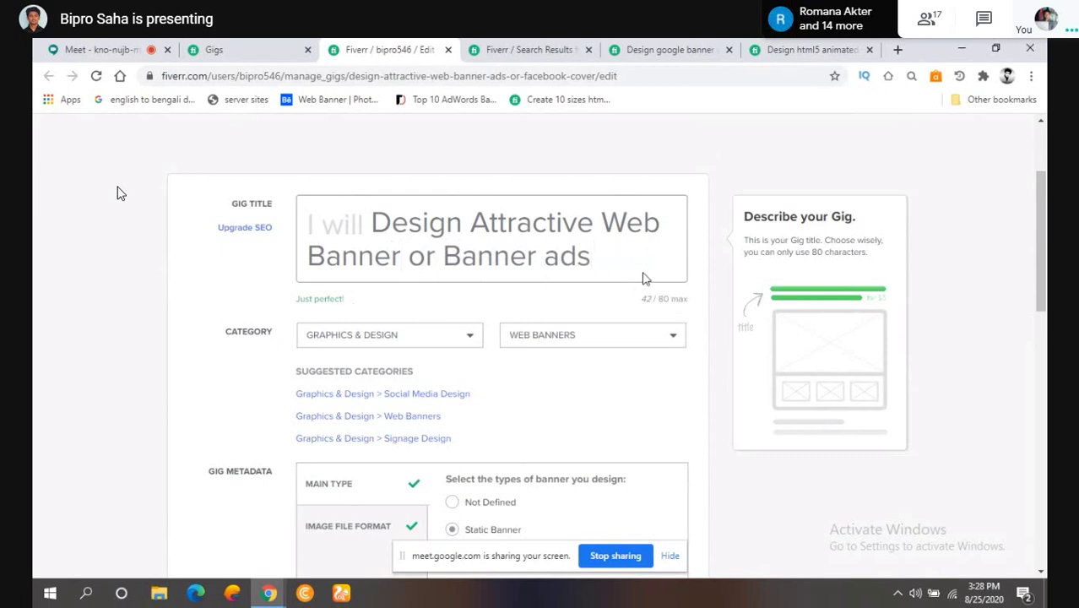
{"action": "type", "text": "fo"}
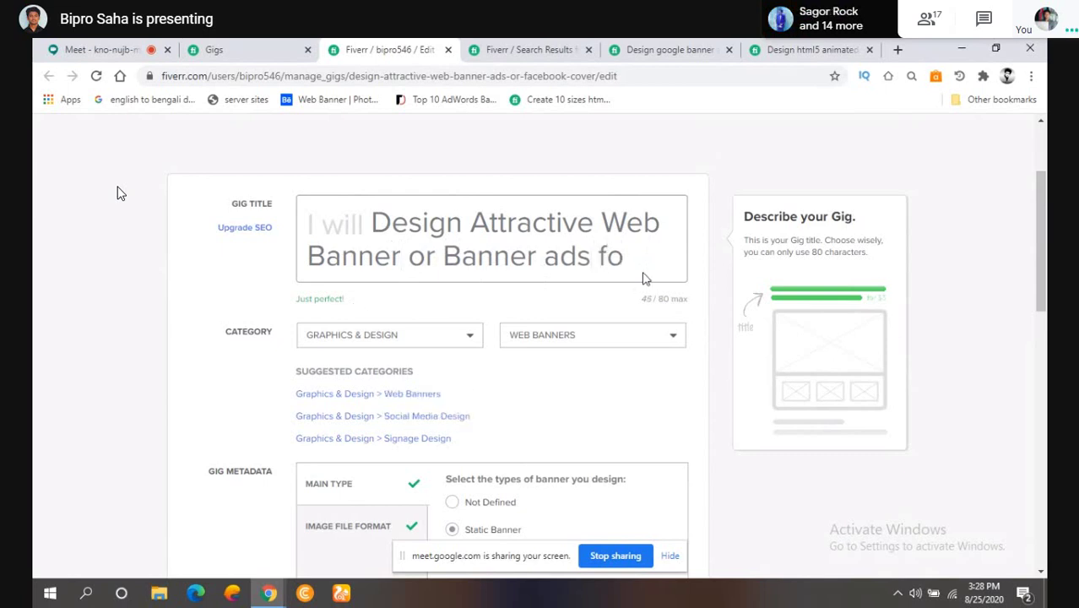
{"action": "key", "text": "BackSpace"}
{"action": "key", "text": "BackSpace"}
{"action": "type", "text": "For "}
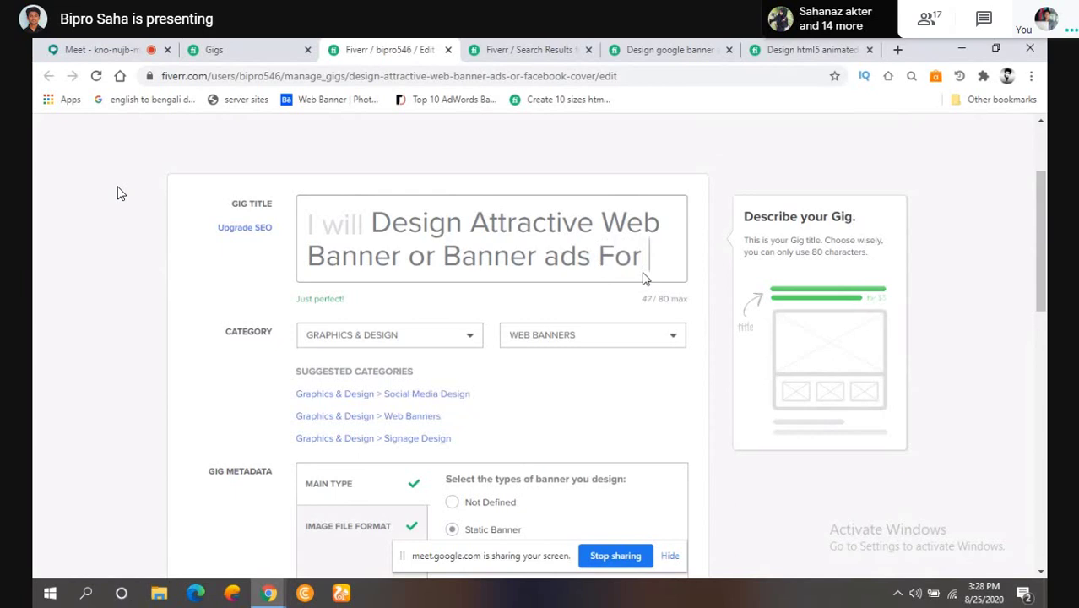
{"action": "type", "text": "paid campaign"}
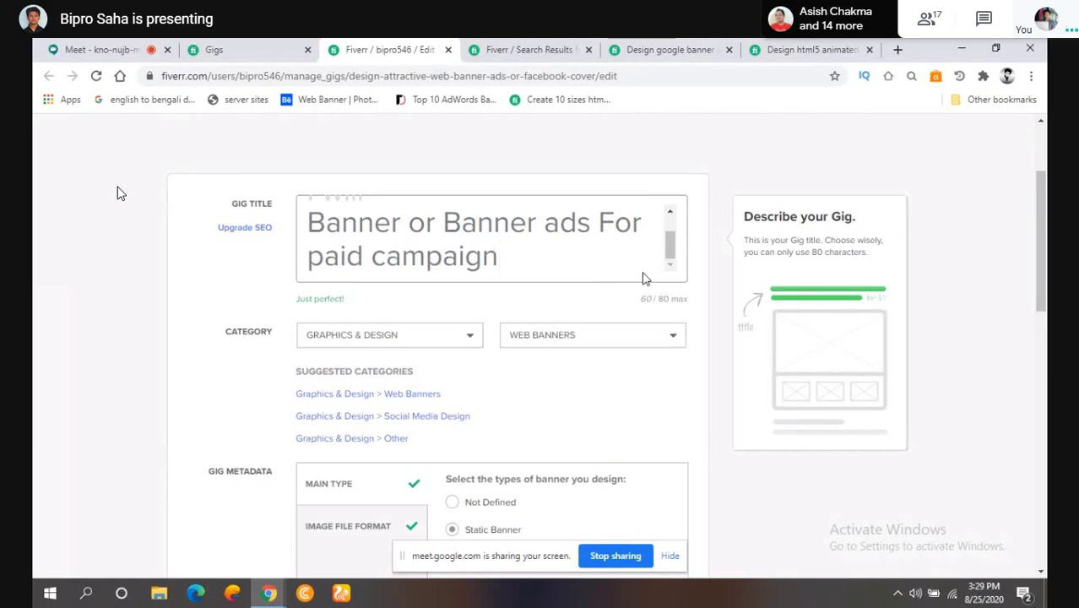
- Replace the word "paid" in the gig title with "Business"
{"action": "key", "text": "Left"}
{"action": "key", "text": "Left"}
{"action": "key", "text": "Left"}
{"action": "key", "text": "Left"}
{"action": "key", "text": "Left"}
{"action": "key", "text": "Left"}
{"action": "key", "text": "Left"}
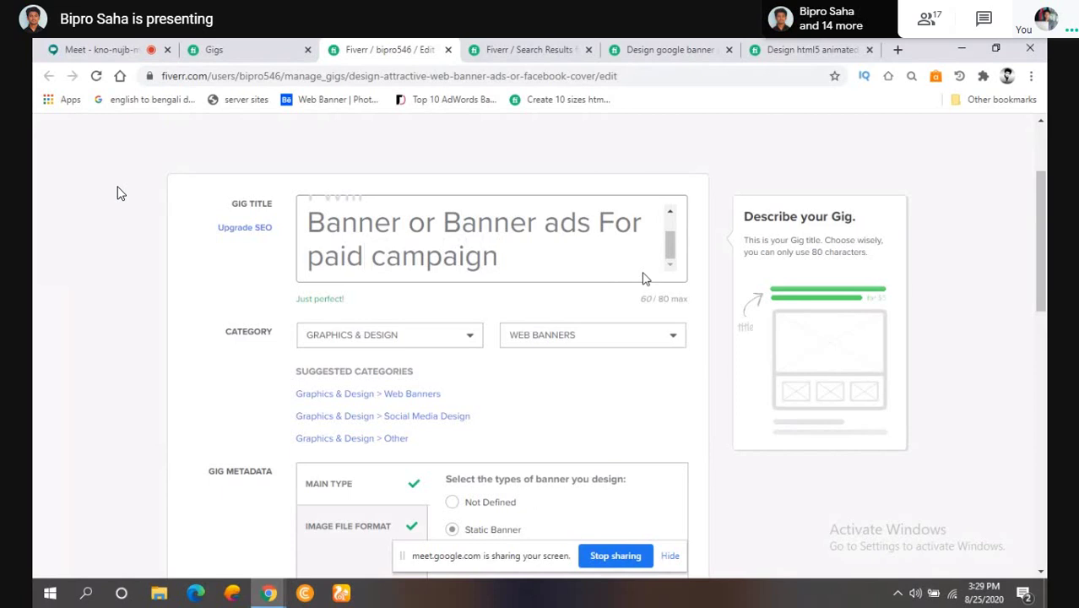
{"action": "key", "text": "BackSpace"}
{"action": "key", "text": "BackSpace"}
{"action": "key", "text": "BackSpace"}
{"action": "key", "text": "BackSpace"}
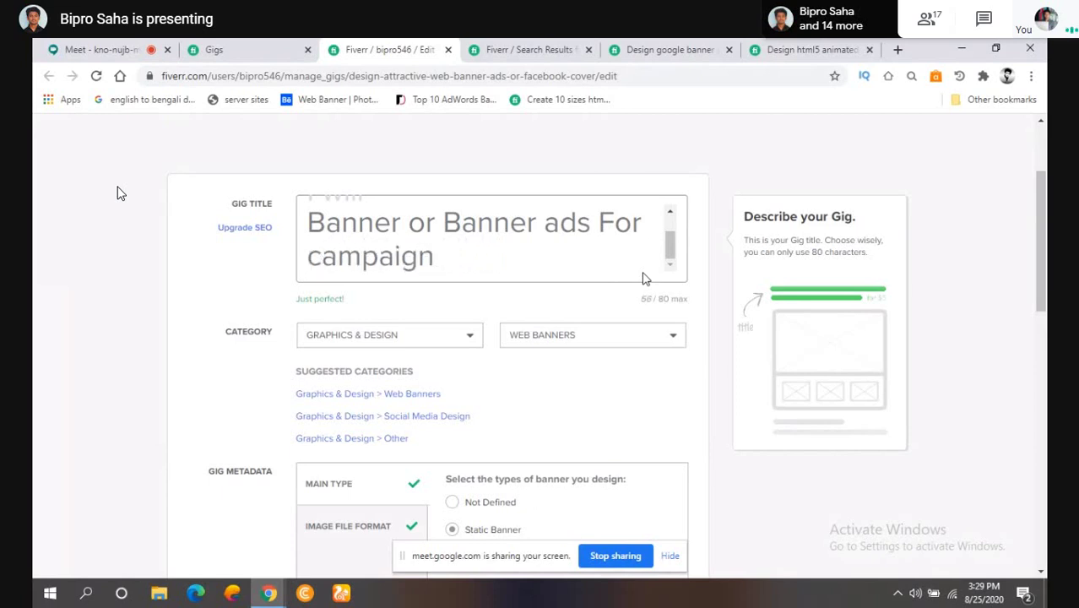
{"action": "type", "text": "Busines"}
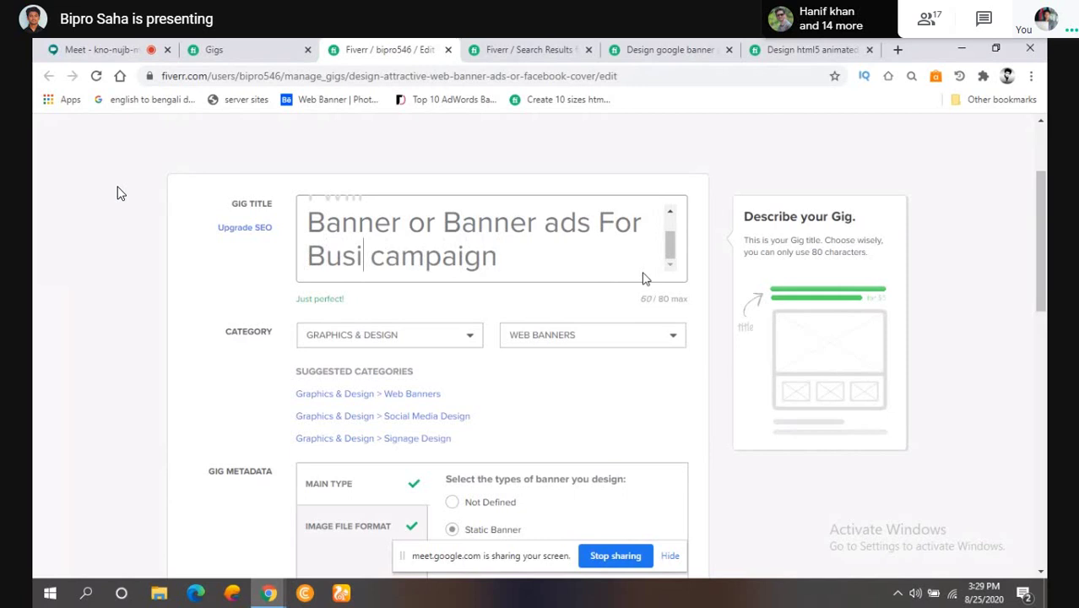
{"action": "type", "text": "s"}
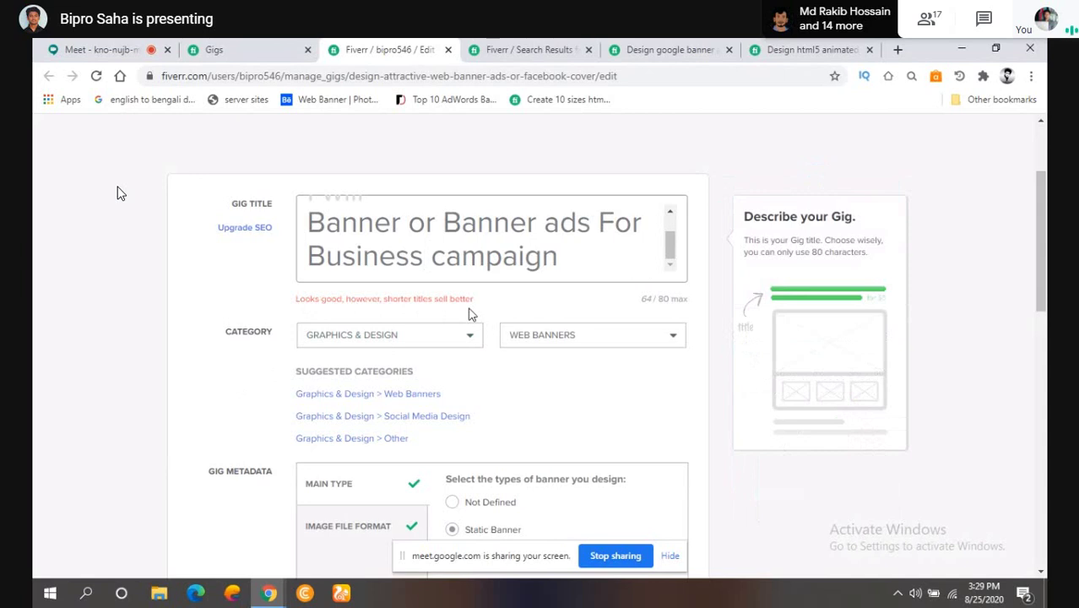
- Replace the "banner ads" query on the gig search page and search for "business campaign"
{"action": "left_click", "coordinate": [523, 52]}
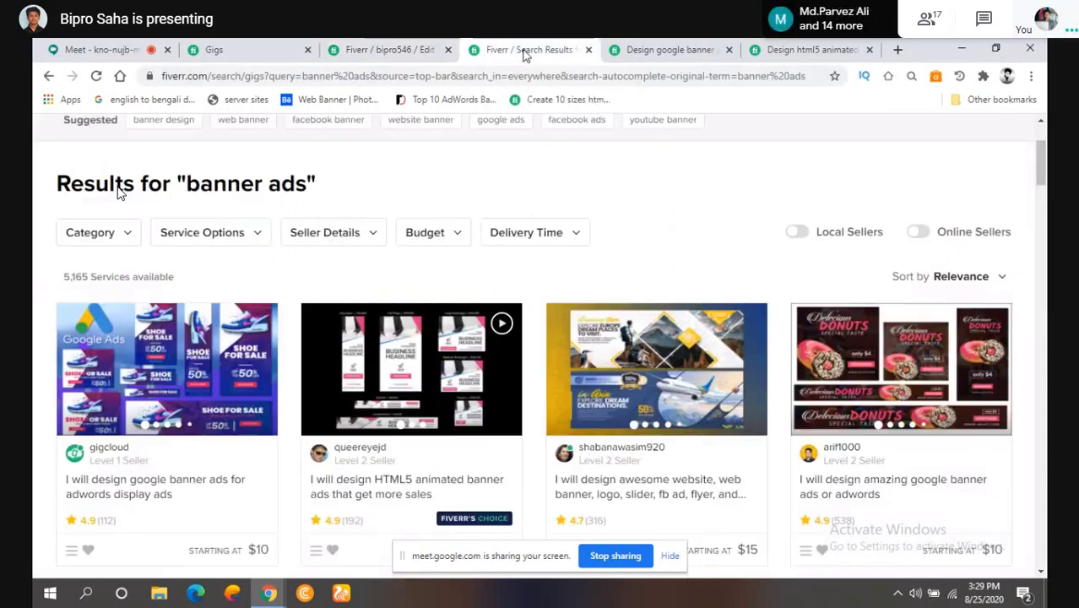
{"action": "scroll", "coordinate": [228, 185], "scroll_direction": "up", "scroll_amount": 2}
{"action": "left_click", "coordinate": [237, 182]}
{"action": "key", "text": "BackSpace"}
{"action": "key", "text": "BackSpace"}
{"action": "key", "text": "BackSpace"}
{"action": "key", "text": "BackSpace"}
{"action": "key", "text": "BackSpace"}
{"action": "key", "text": "BackSpace"}
{"action": "key", "text": "BackSpace"}
{"action": "key", "text": "BackSpace"}
{"action": "key", "text": "BackSpace"}
{"action": "key", "text": "BackSpace"}
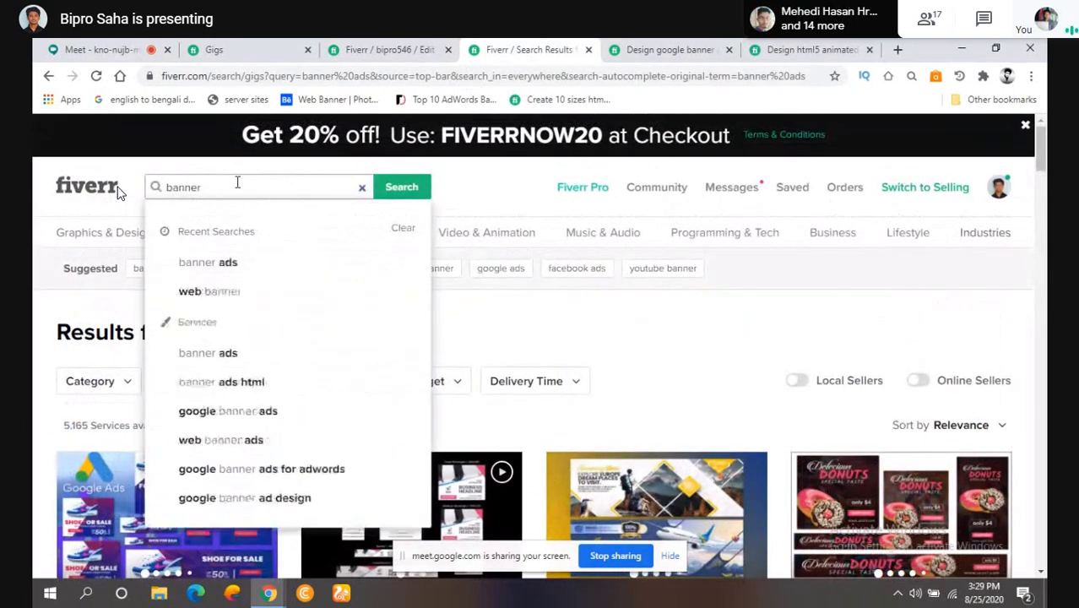
{"action": "type", "text": "busi"}
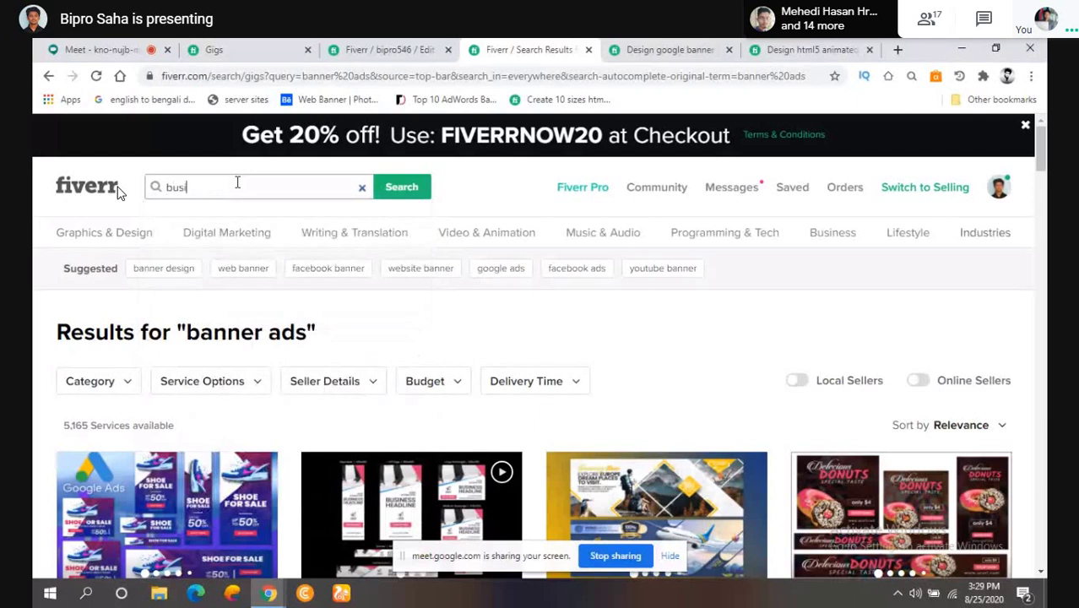
{"action": "type", "text": "ne"}
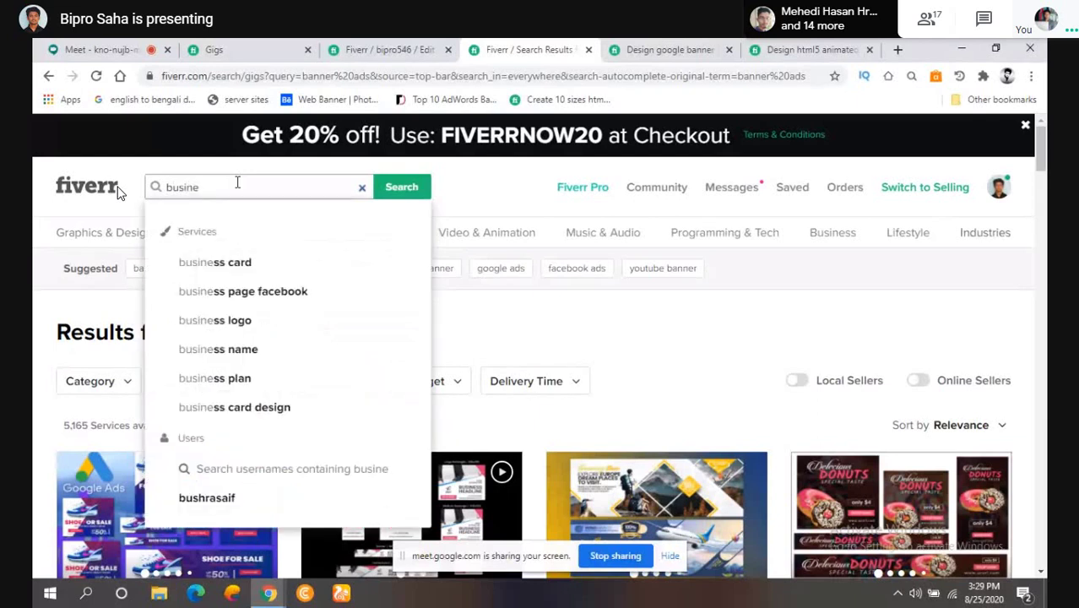
{"action": "type", "text": "ss campa"}
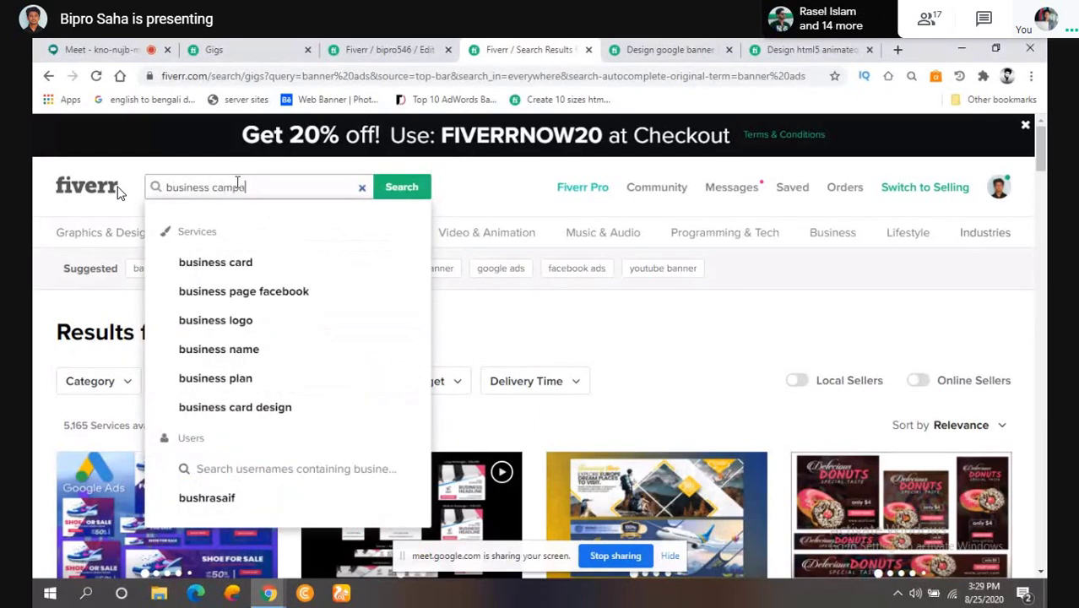
{"action": "type", "text": "ign"}
{"action": "key", "text": "Return"}
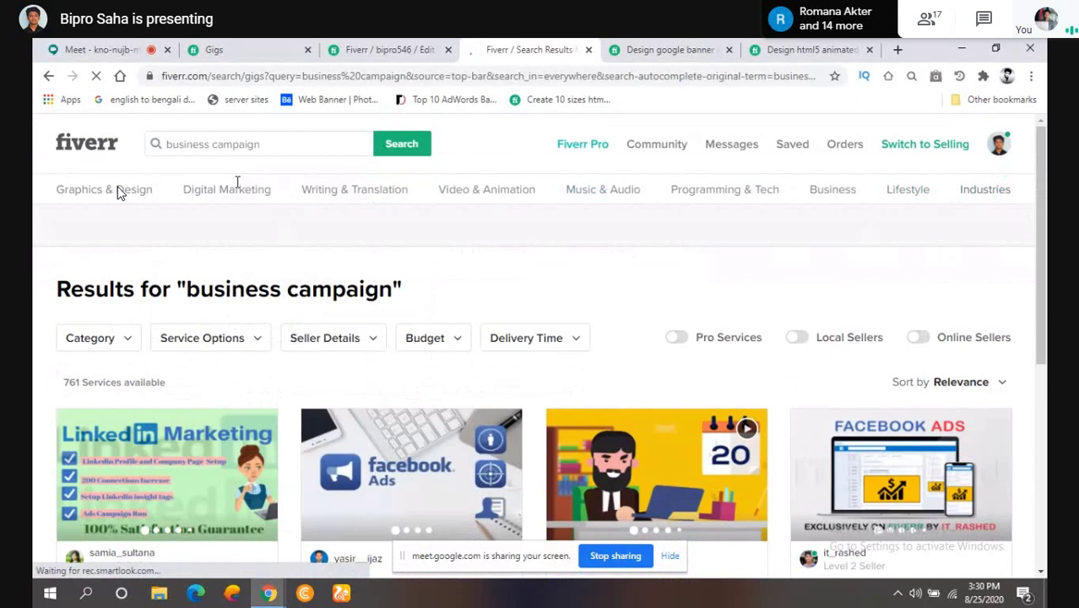
- Browse the business campaign results and open the gig about creating and managing Facebook ads campaigns in a new browser tab
{"action": "scroll", "coordinate": [537, 438], "scroll_direction": "down", "scroll_amount": 2}
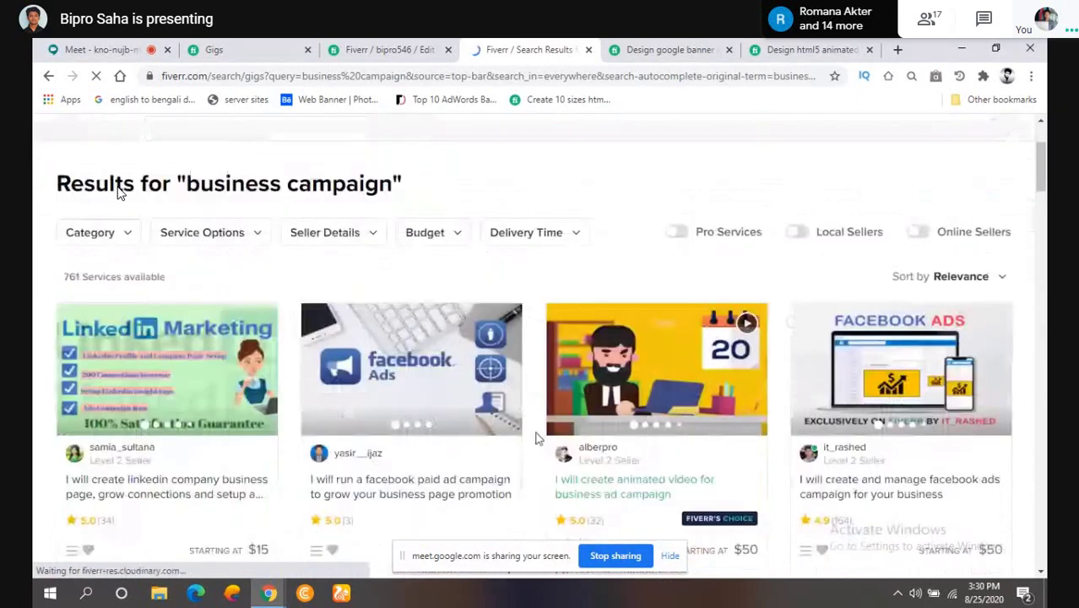
{"action": "scroll", "coordinate": [472, 448], "scroll_direction": "down", "scroll_amount": 1}
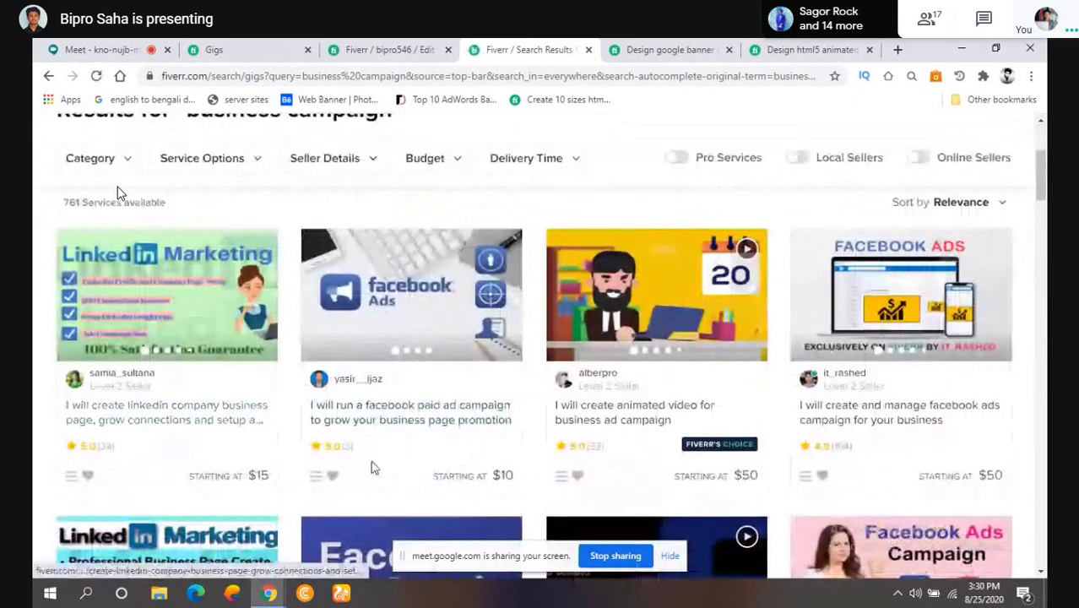
{"action": "scroll", "coordinate": [853, 354], "scroll_direction": "down", "scroll_amount": 1}
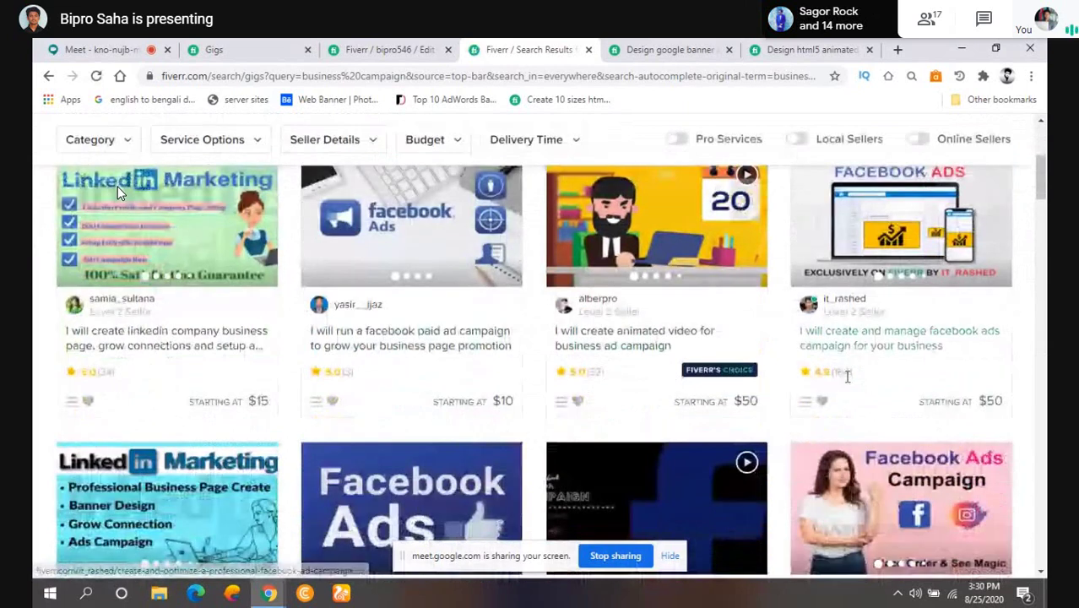
{"action": "scroll", "coordinate": [851, 354], "scroll_direction": "down", "scroll_amount": 1}
{"action": "scroll", "coordinate": [855, 327], "scroll_direction": "up", "scroll_amount": 2}
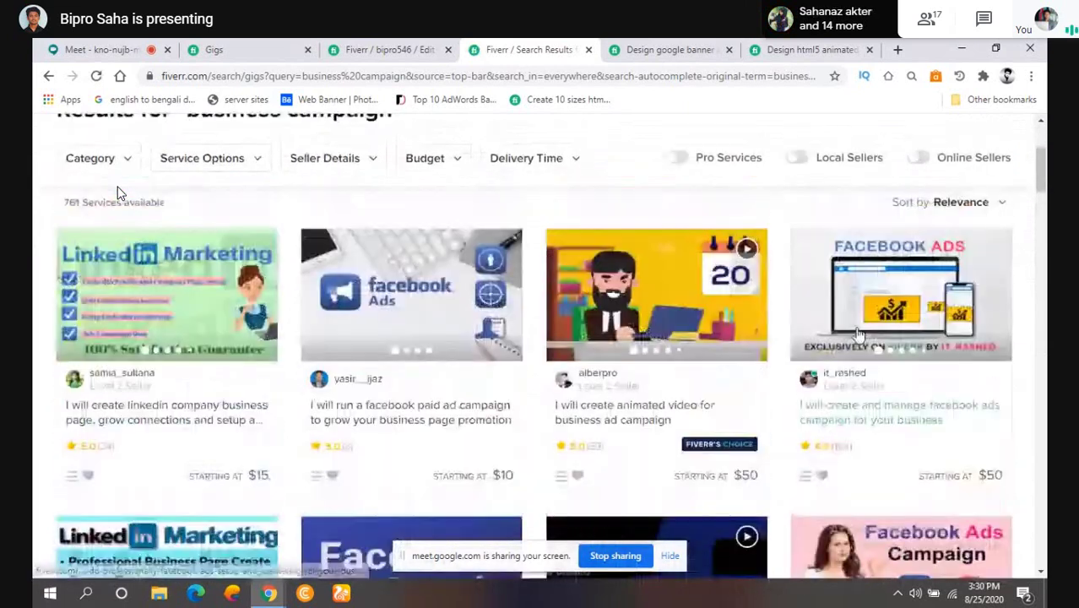
{"action": "right_click", "coordinate": [842, 424]}
{"action": "left_click", "coordinate": [886, 434]}
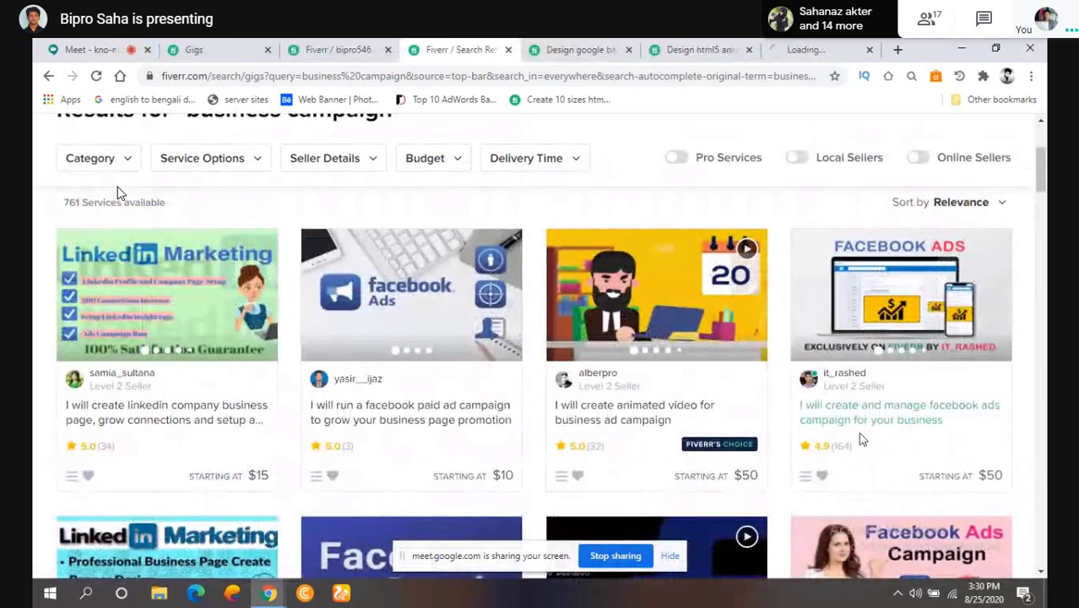
- Close the HTML5 animated banner gig page and open the $10 Facebook paid ad campaign gig in a new browser tab
{"action": "left_click", "coordinate": [748, 50]}
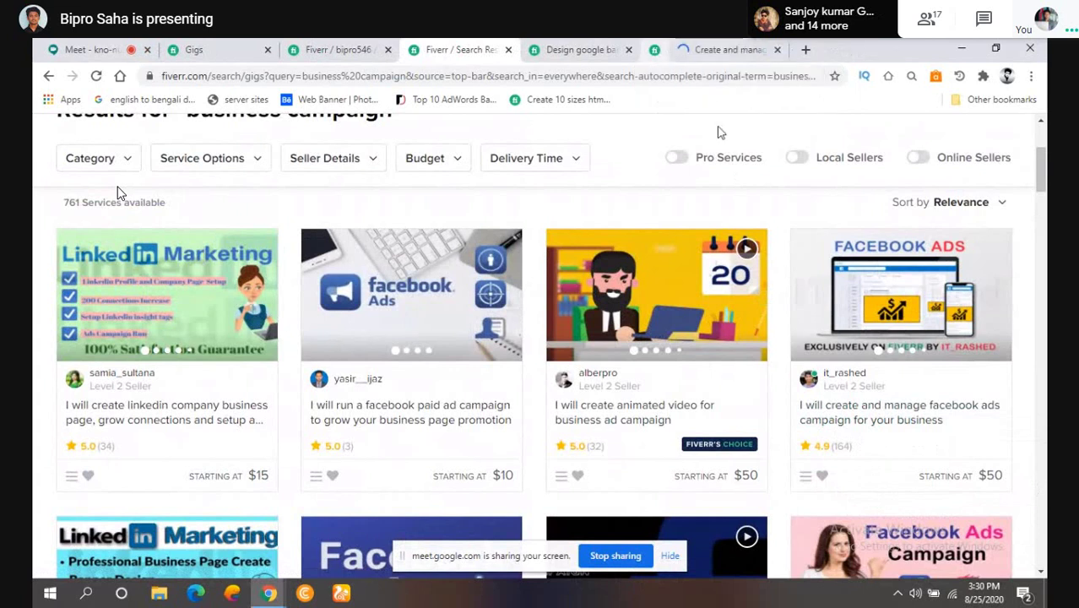
{"action": "right_click", "coordinate": [335, 422]}
{"action": "left_click", "coordinate": [361, 431]}
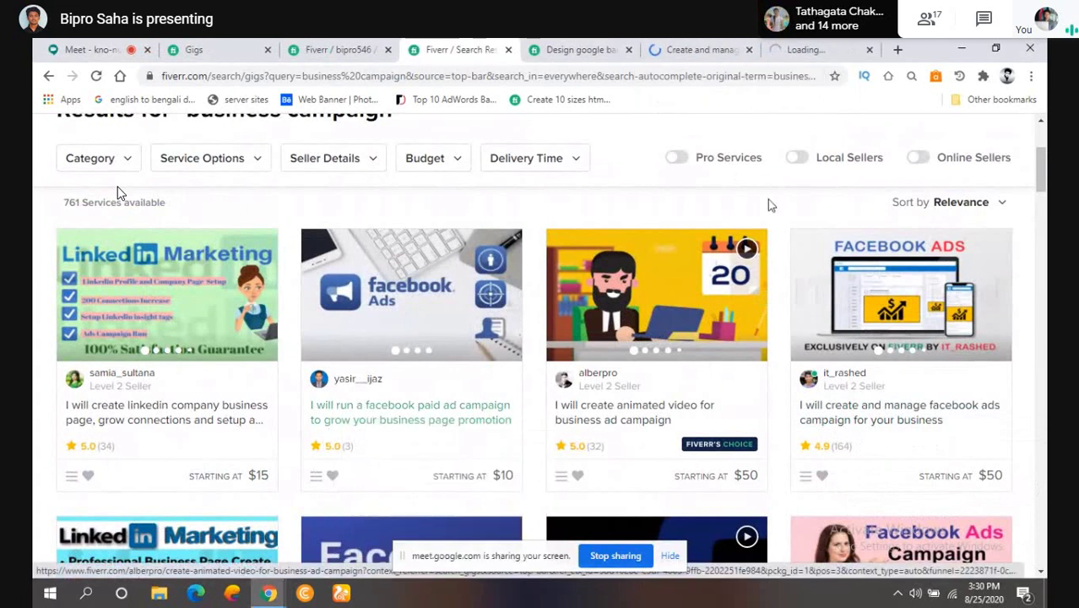
- Examine the title and Basic package on the page of the gig for creating and managing Facebook ads campaigns
{"action": "left_click", "coordinate": [703, 50]}
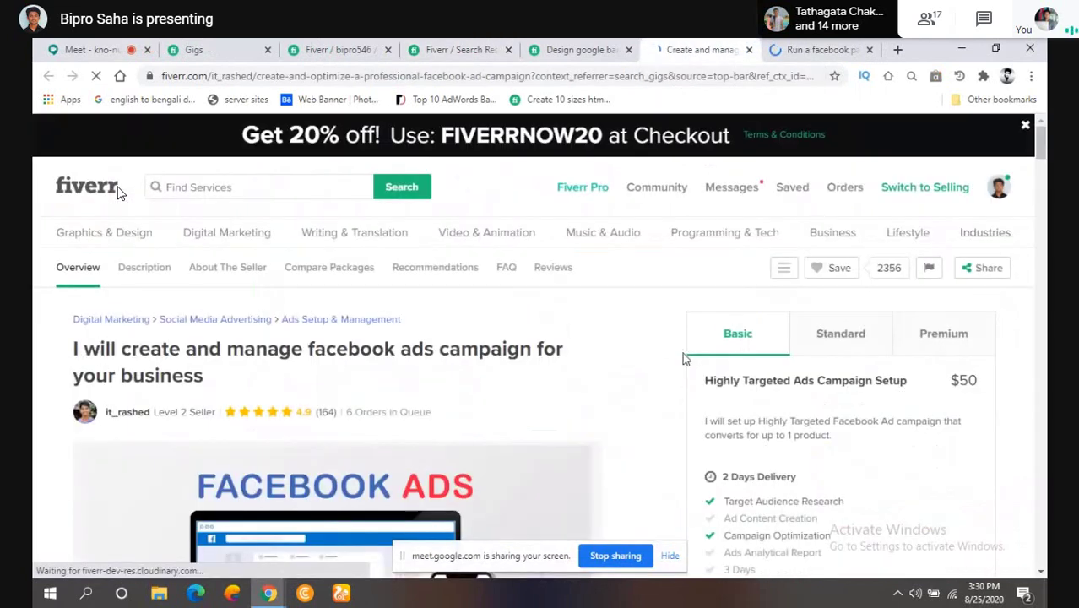
{"action": "scroll", "coordinate": [574, 365], "scroll_direction": "down", "scroll_amount": 1}
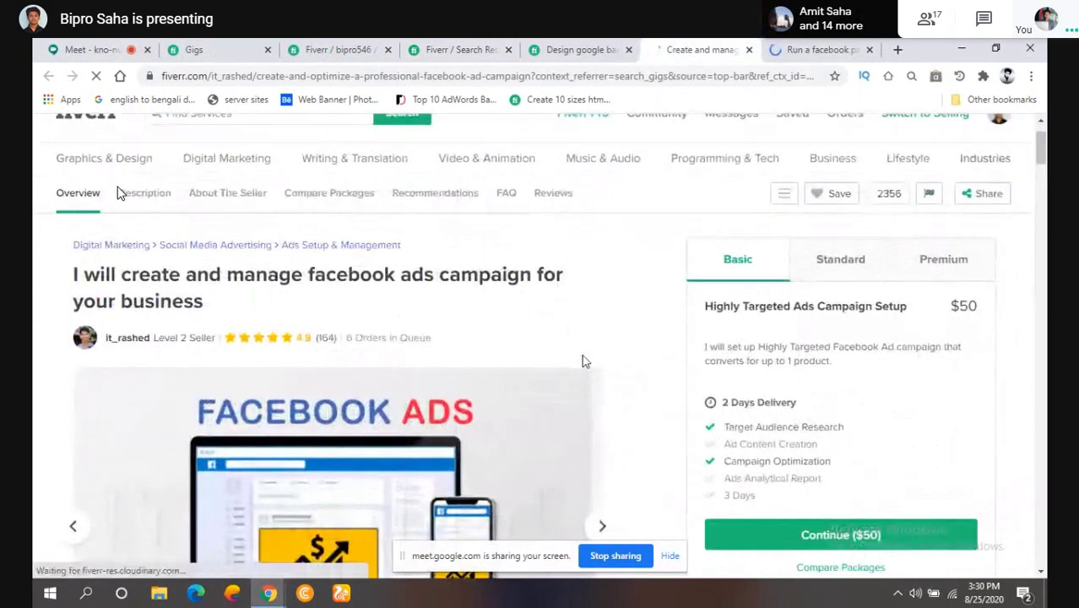
{"action": "scroll", "coordinate": [582, 361], "scroll_direction": "down", "scroll_amount": 1}
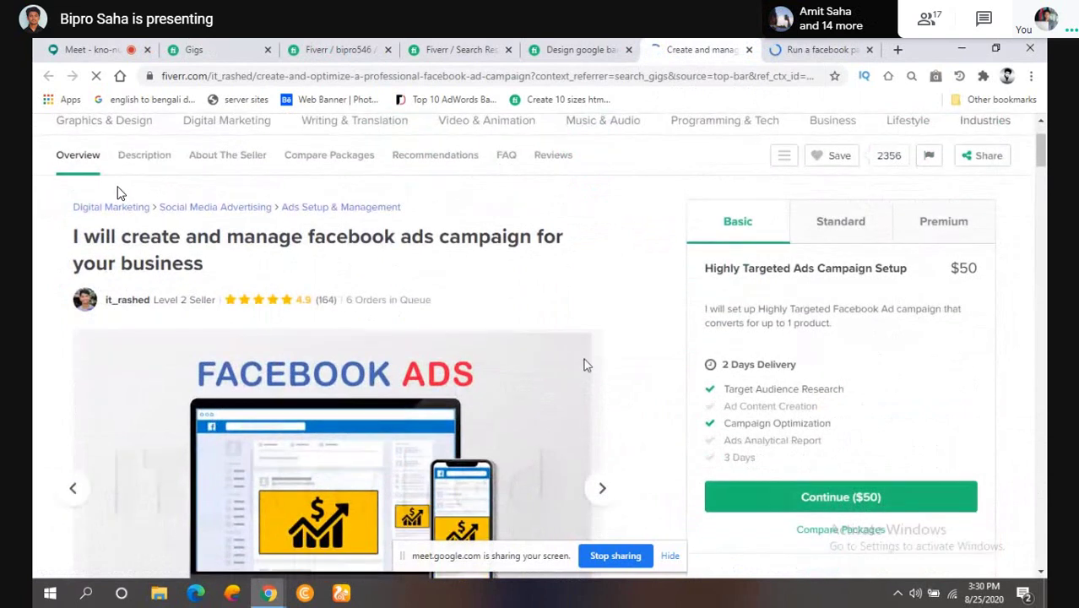
- Read the description of the gig for creating and managing Facebook ads campaigns and close its page
{"action": "scroll", "coordinate": [586, 365], "scroll_direction": "down", "scroll_amount": 4}
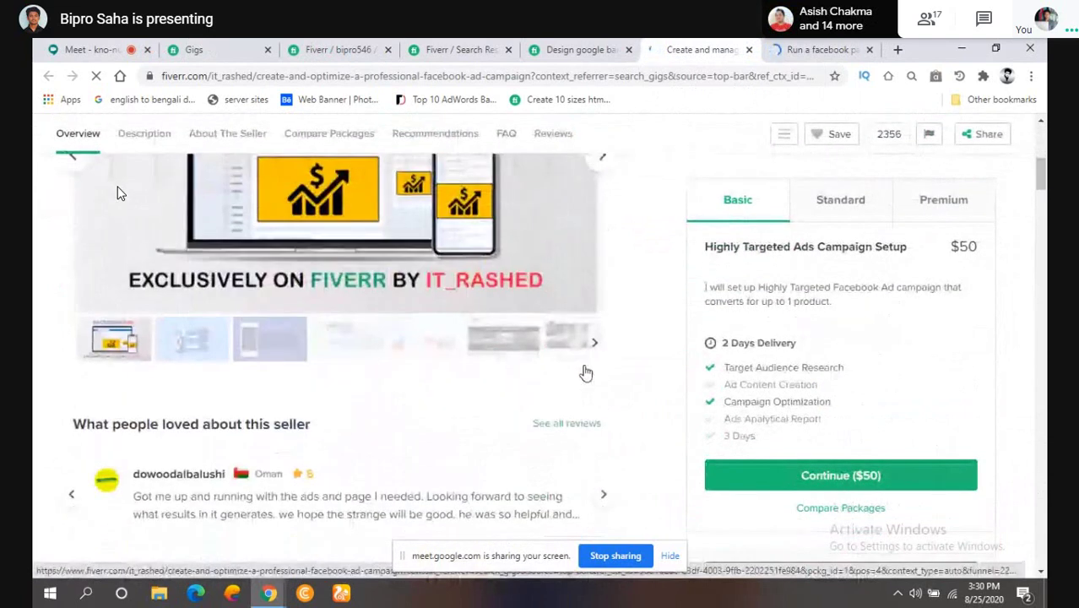
{"action": "scroll", "coordinate": [579, 412], "scroll_direction": "down", "scroll_amount": 4}
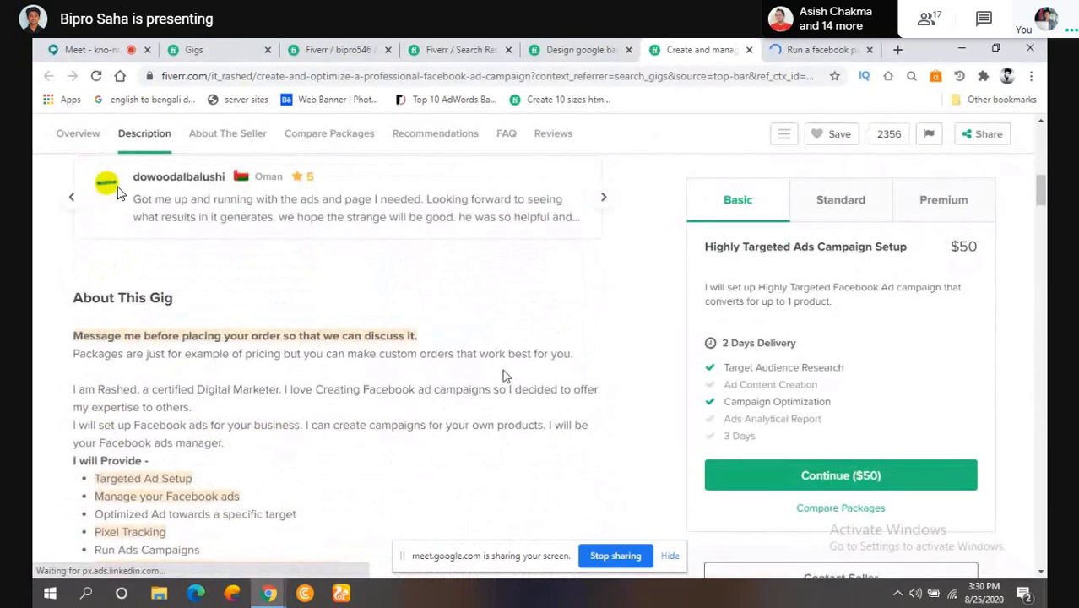
{"action": "scroll", "coordinate": [503, 375], "scroll_direction": "up", "scroll_amount": 1}
{"action": "scroll", "coordinate": [503, 374], "scroll_direction": "down", "scroll_amount": 3}
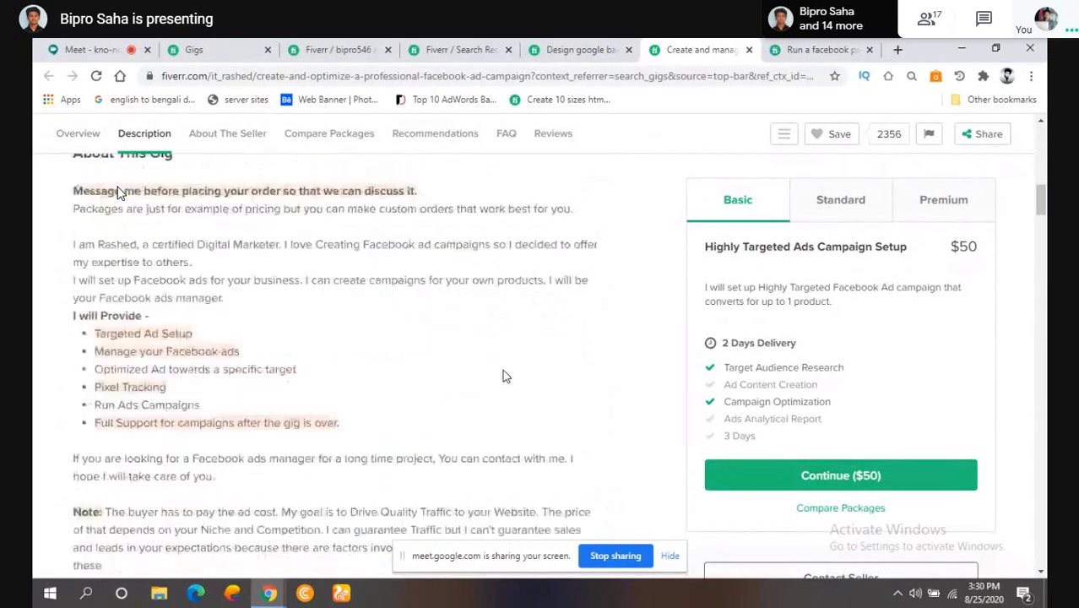
{"action": "scroll", "coordinate": [502, 376], "scroll_direction": "down", "scroll_amount": 3}
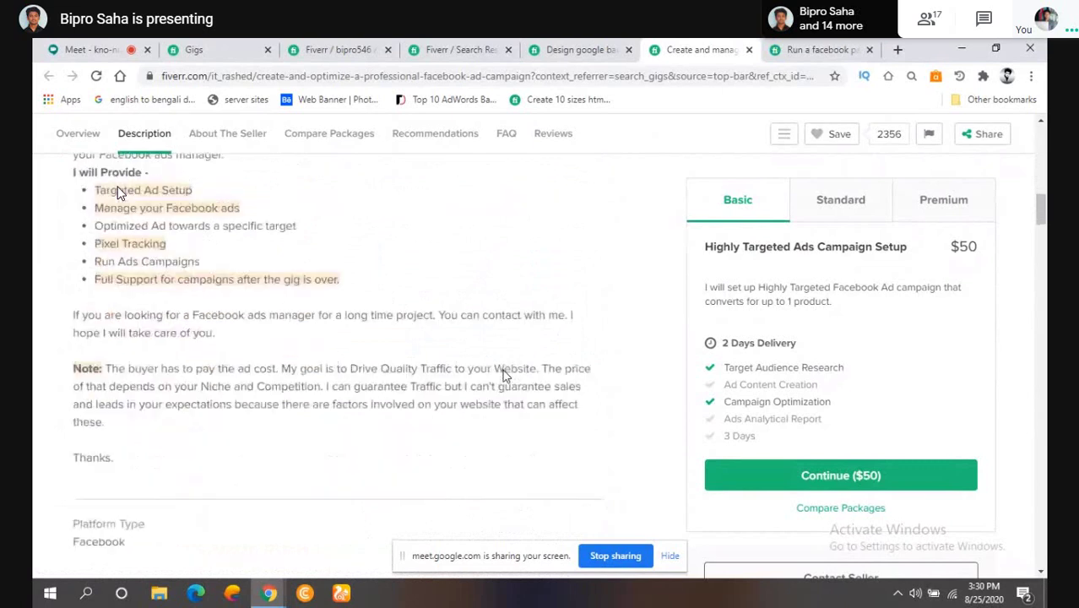
{"action": "scroll", "coordinate": [502, 375], "scroll_direction": "up", "scroll_amount": 15}
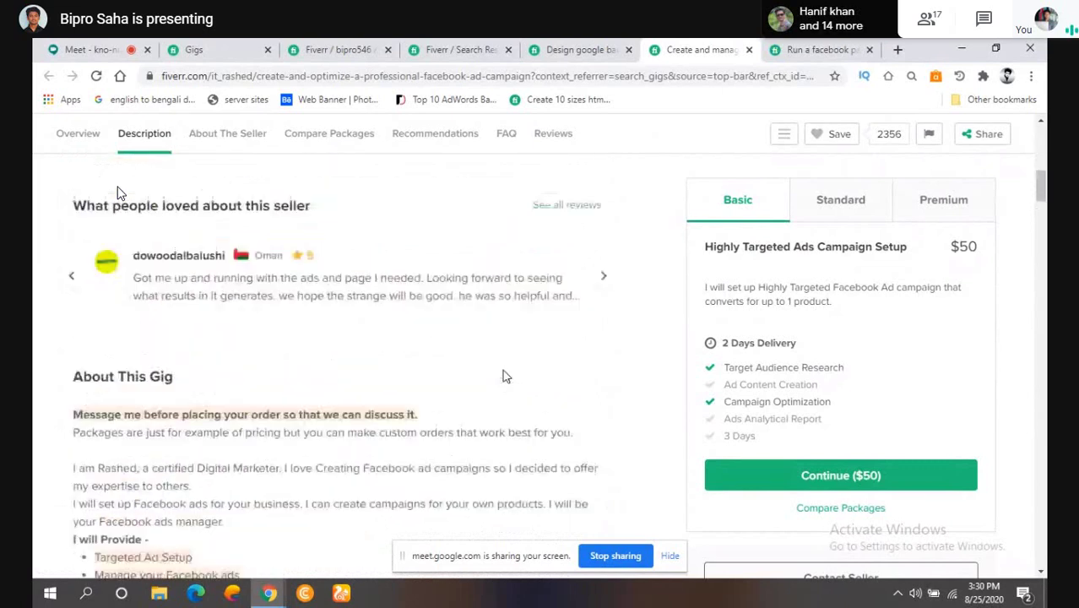
{"action": "left_click", "coordinate": [749, 50]}
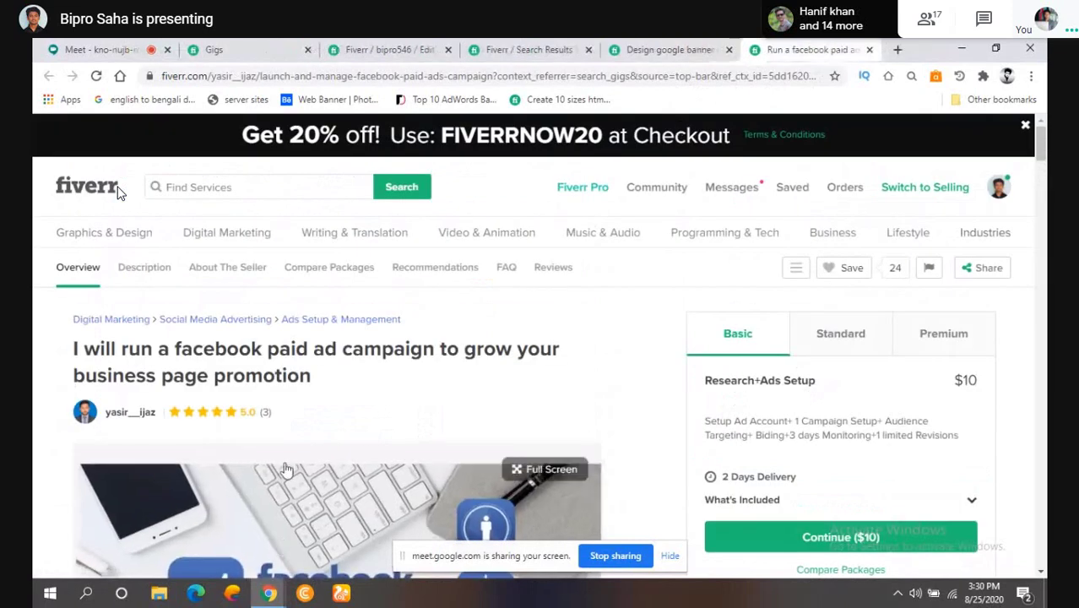
- Return to the "business campaign" search results and examine how competing gig titles use the phrase
{"action": "key", "text": "ctrl+shift+Tab"}
{"action": "scroll", "coordinate": [454, 287], "scroll_direction": "up", "scroll_amount": 8}
{"action": "scroll", "coordinate": [453, 287], "scroll_direction": "up", "scroll_amount": 3}
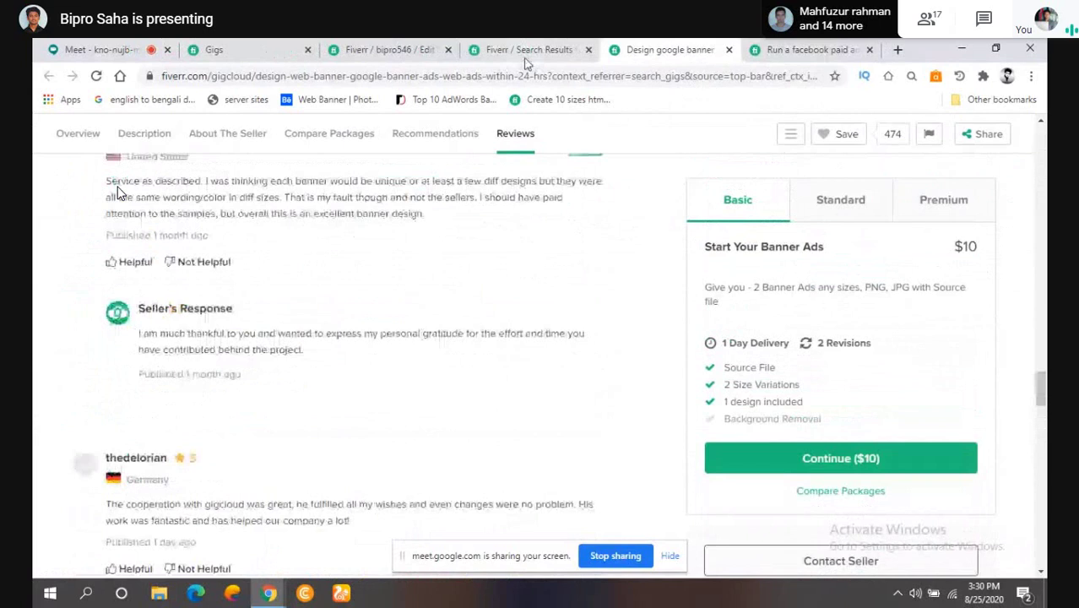
{"action": "key", "text": "ctrl+shift+Tab"}
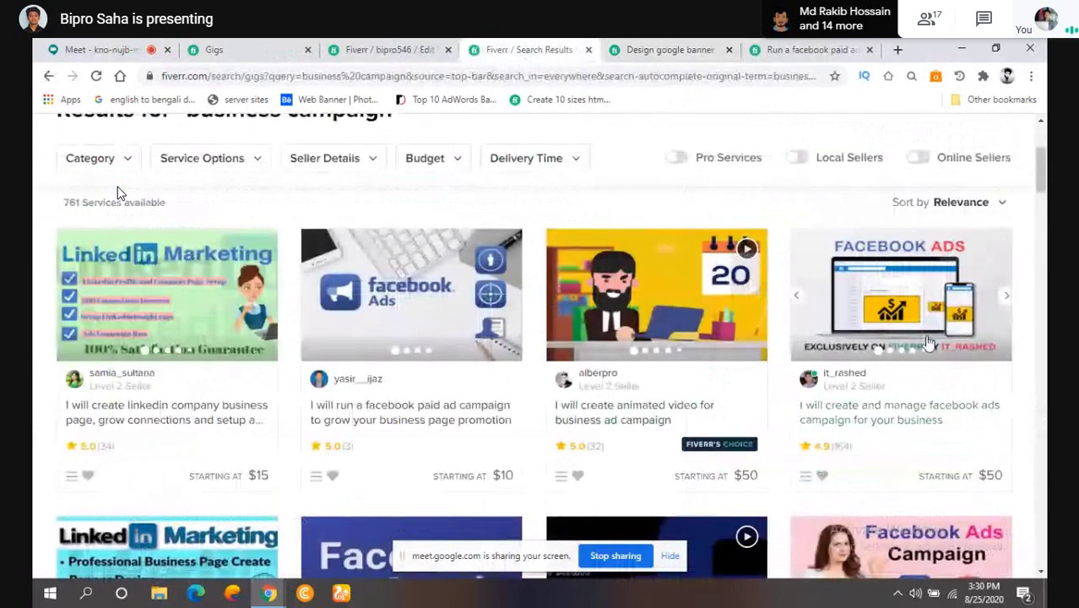
{"action": "scroll", "coordinate": [291, 432], "scroll_direction": "down", "scroll_amount": 2}
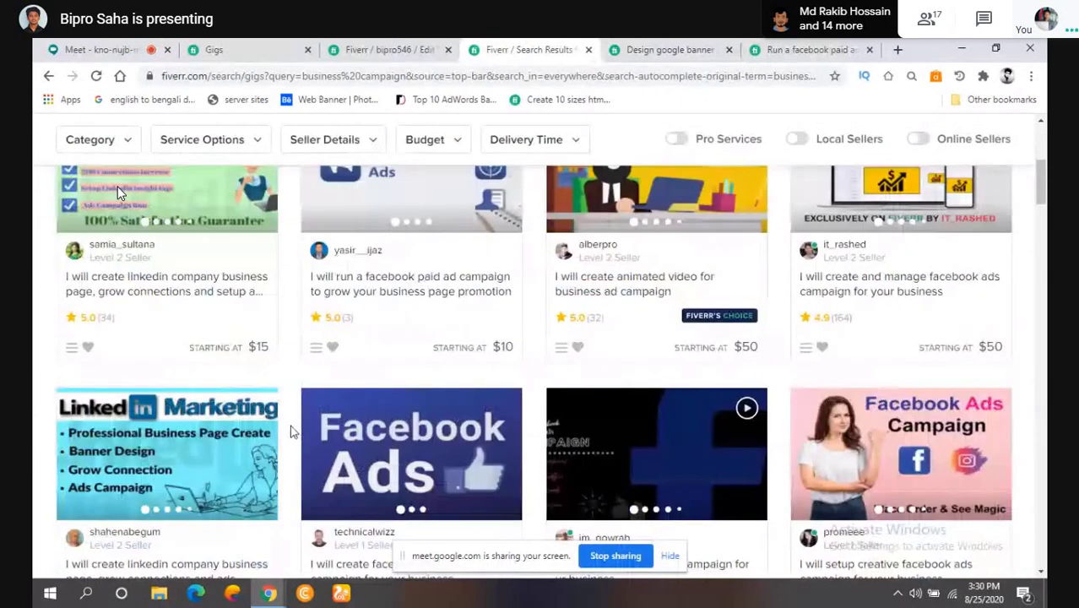
{"action": "scroll", "coordinate": [152, 301], "scroll_direction": "up", "scroll_amount": 4}
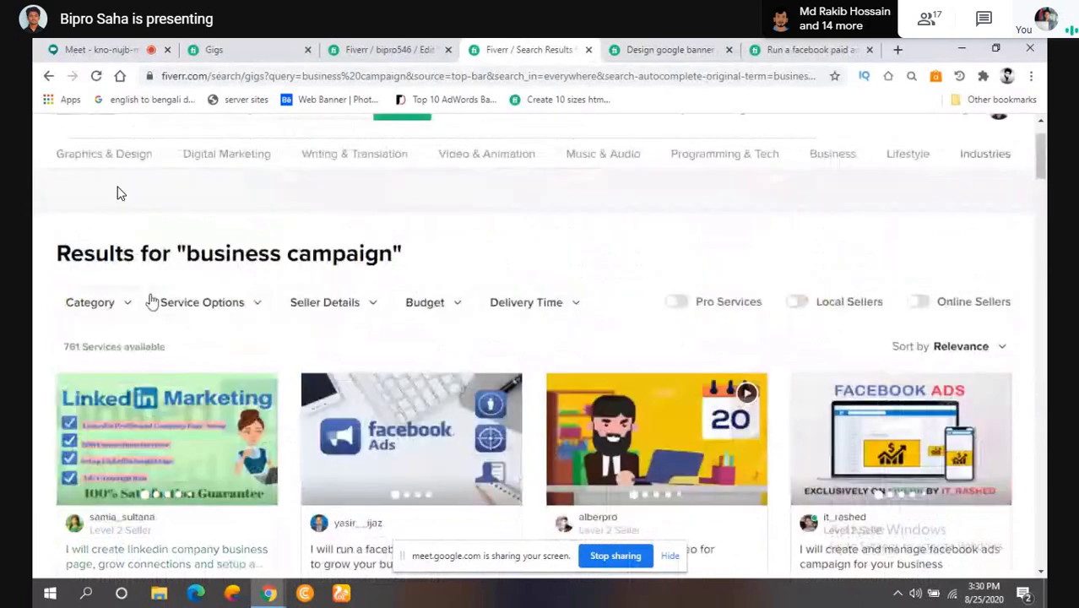
{"action": "scroll", "coordinate": [732, 441], "scroll_direction": "down", "scroll_amount": 3}
{"action": "scroll", "coordinate": [732, 441], "scroll_direction": "down", "scroll_amount": 3}
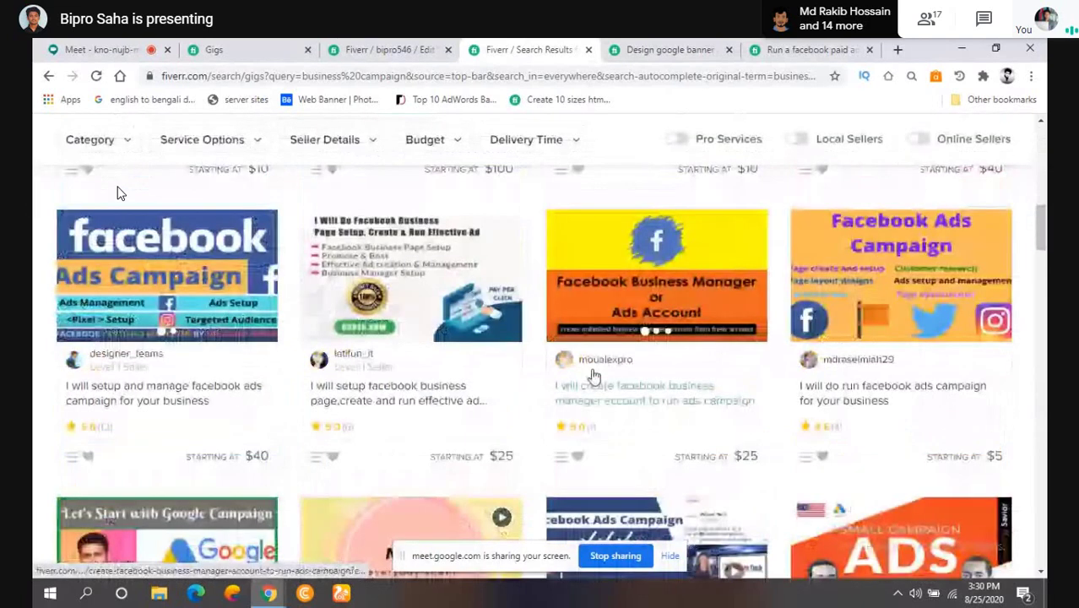
{"action": "scroll", "coordinate": [593, 375], "scroll_direction": "down", "scroll_amount": 1}
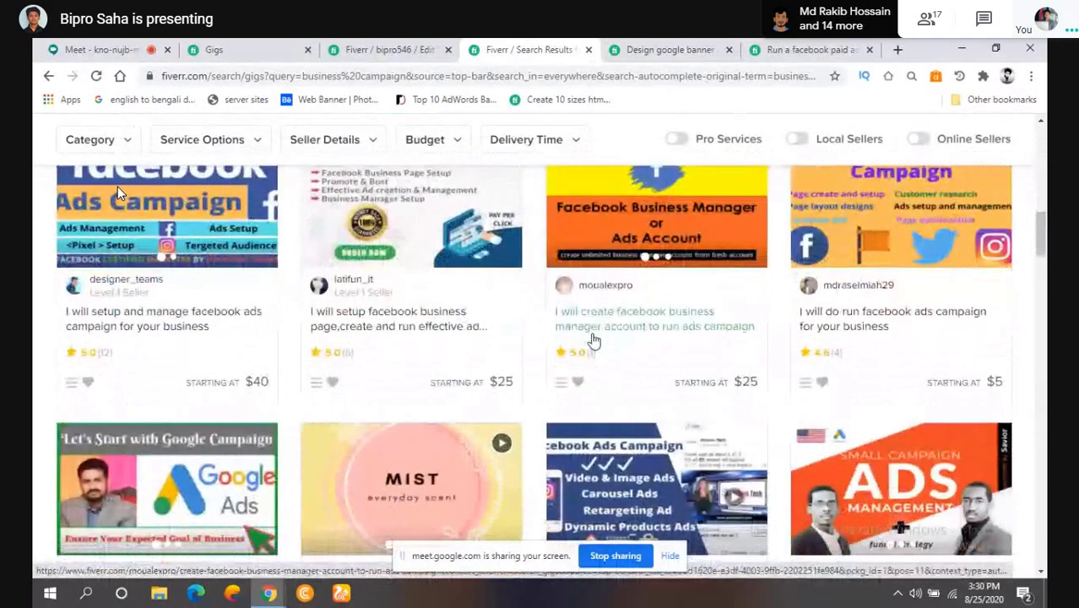
{"action": "scroll", "coordinate": [593, 338], "scroll_direction": "up", "scroll_amount": 8}
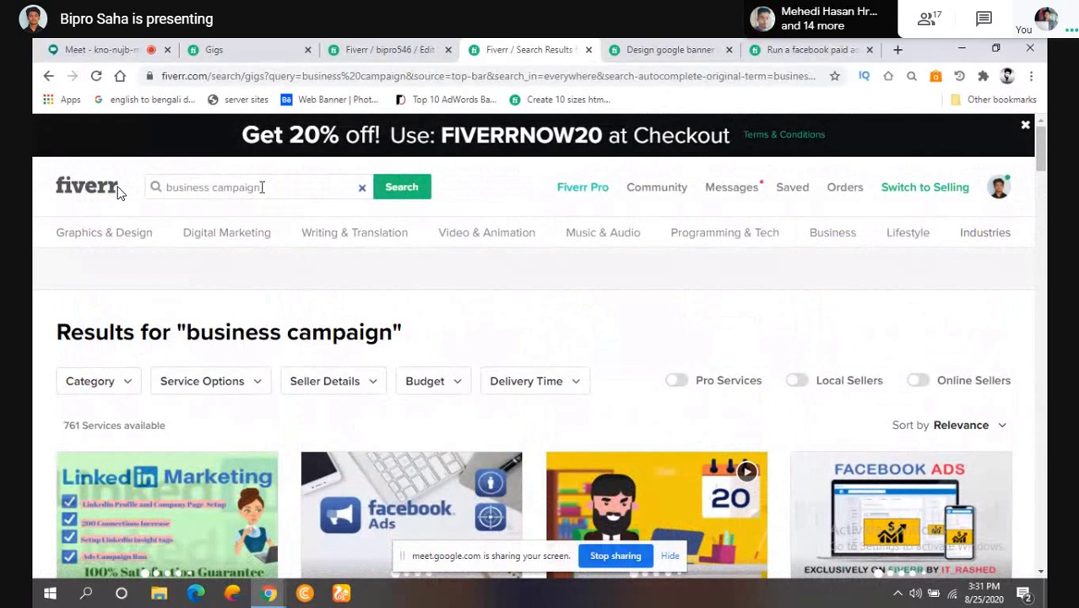
{"action": "left_click_drag", "start_coordinate": [261, 187], "coordinate": [163, 187]}
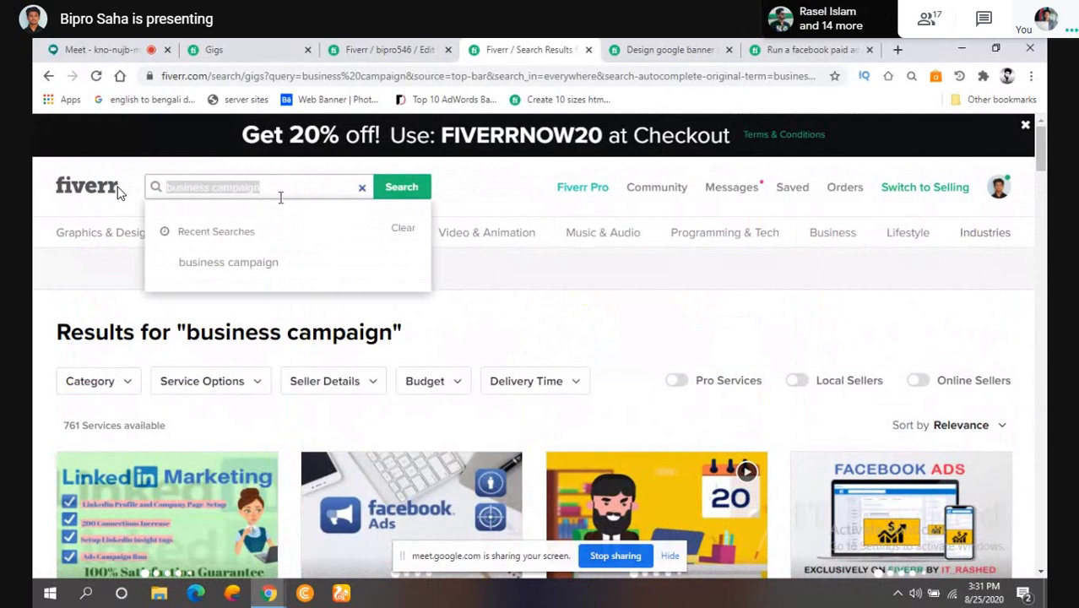
- Go back to the gig edit page, capitalize "Campaign" at the end of the gig title, and review the full title
{"action": "left_click", "coordinate": [366, 51]}
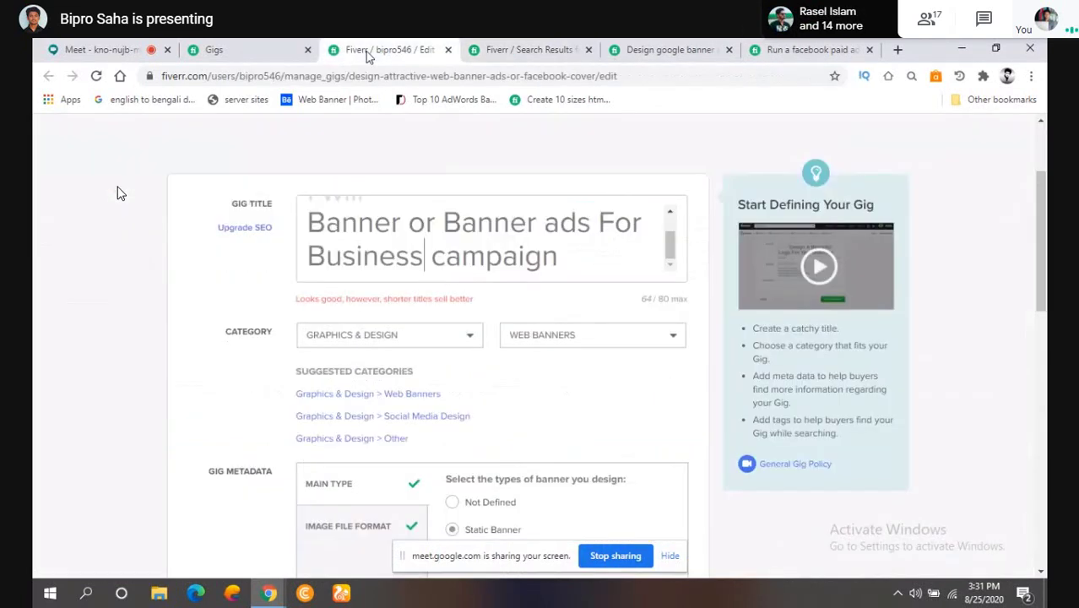
{"action": "left_click", "coordinate": [591, 260]}
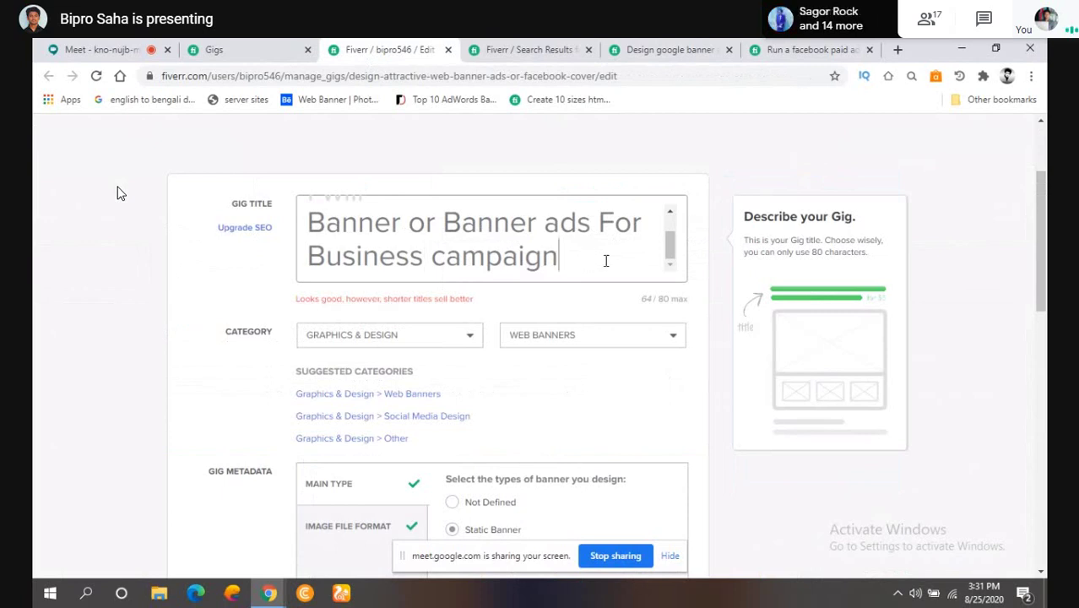
{"action": "left_click", "coordinate": [446, 257]}
{"action": "key", "text": "BackSpace"}
{"action": "type", "text": "C"}
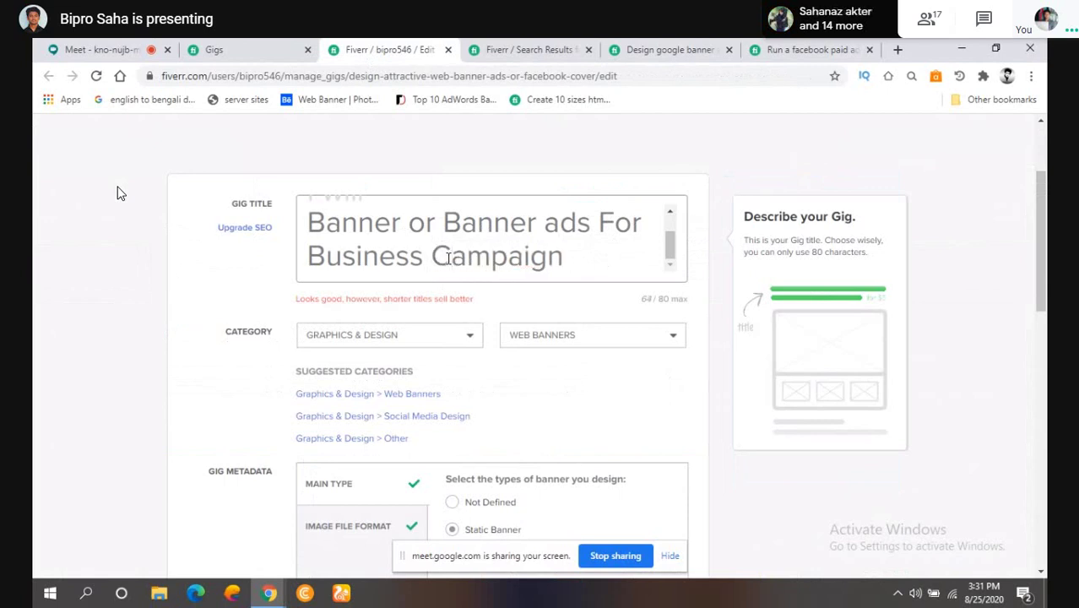
{"action": "left_click", "coordinate": [567, 257]}
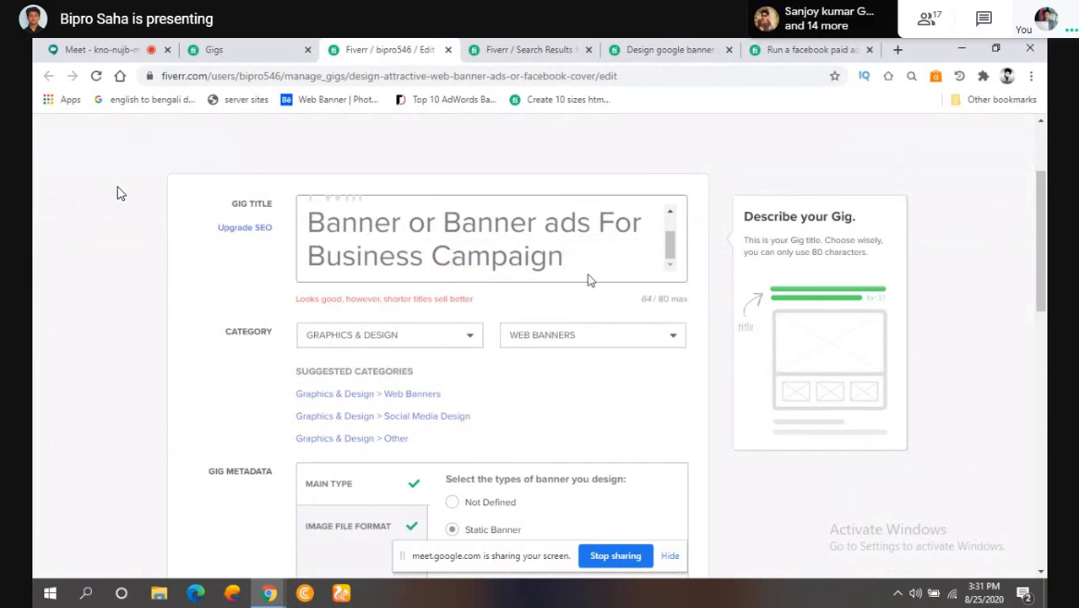
{"action": "scroll", "coordinate": [671, 235], "scroll_direction": "up", "scroll_amount": 1}
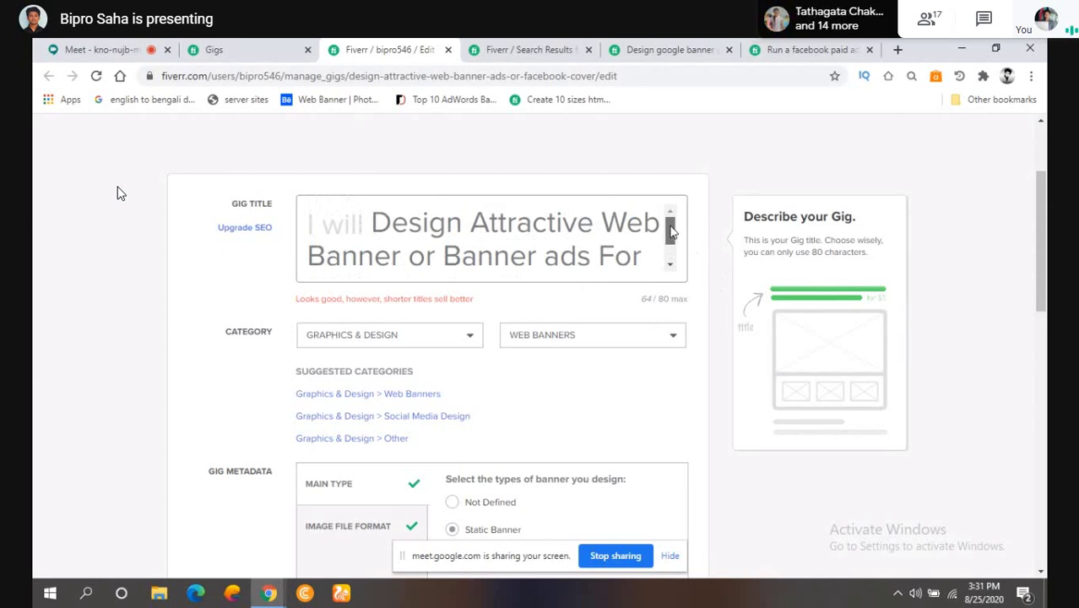
{"action": "left_click_drag", "start_coordinate": [671, 235], "coordinate": [671, 250]}
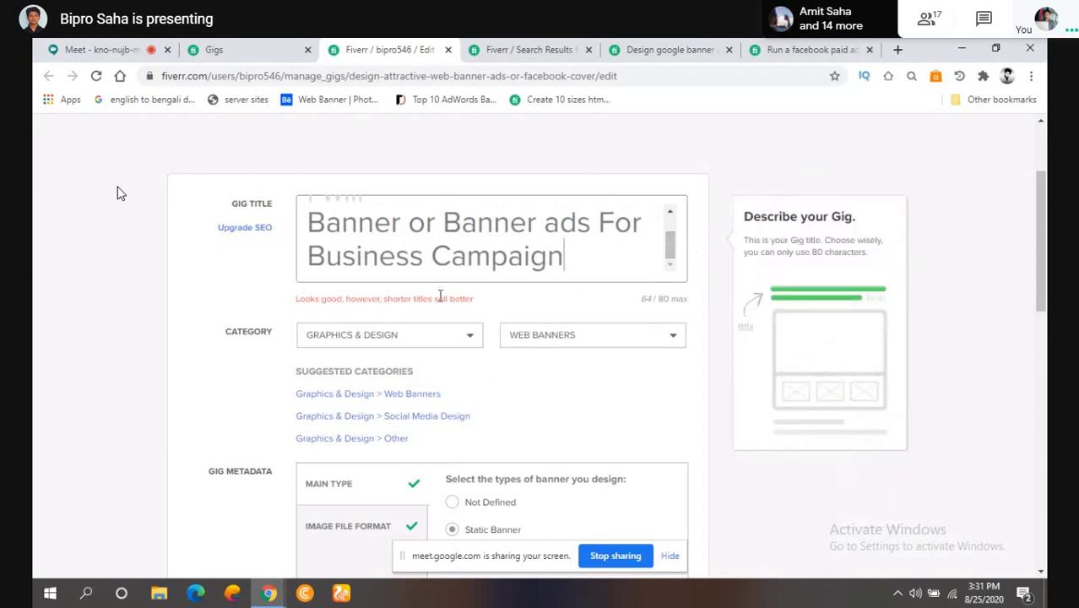
- Review the category, banner type metadata and search tags of the gig below its title
{"action": "scroll", "coordinate": [437, 316], "scroll_direction": "down", "scroll_amount": 1}
{"action": "scroll", "coordinate": [431, 329], "scroll_direction": "down", "scroll_amount": 3}
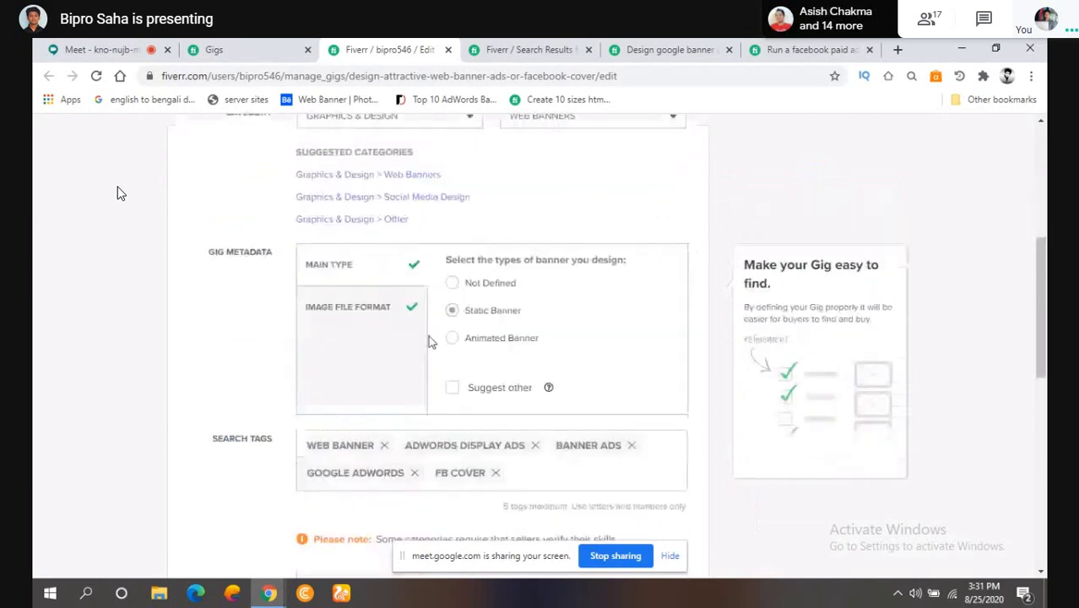
{"action": "scroll", "coordinate": [428, 335], "scroll_direction": "up", "scroll_amount": 1}
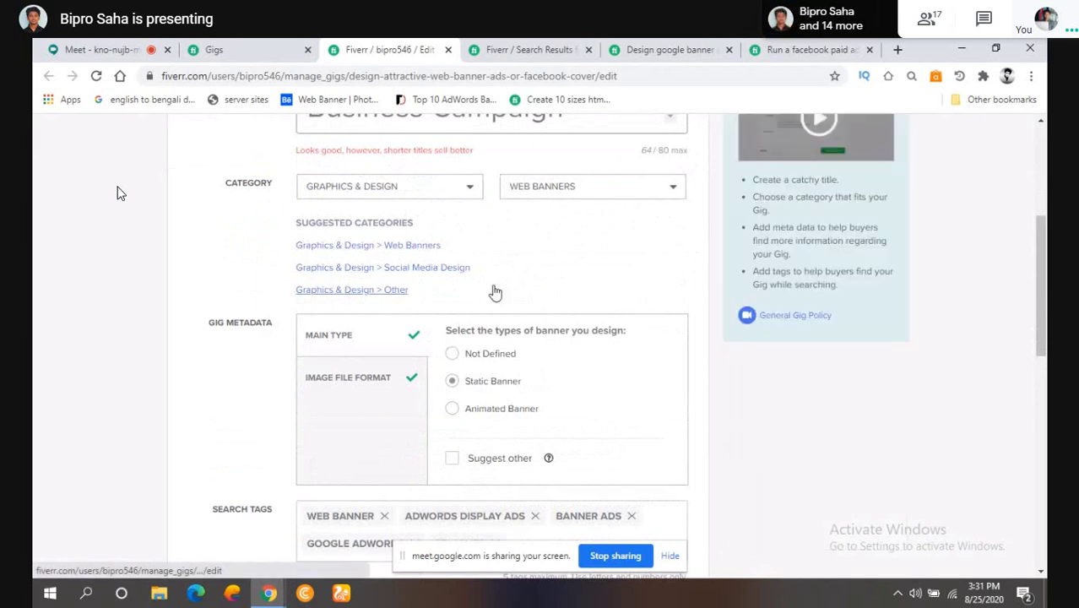
{"action": "scroll", "coordinate": [503, 294], "scroll_direction": "down", "scroll_amount": 1}
{"action": "scroll", "coordinate": [503, 294], "scroll_direction": "up", "scroll_amount": 2}
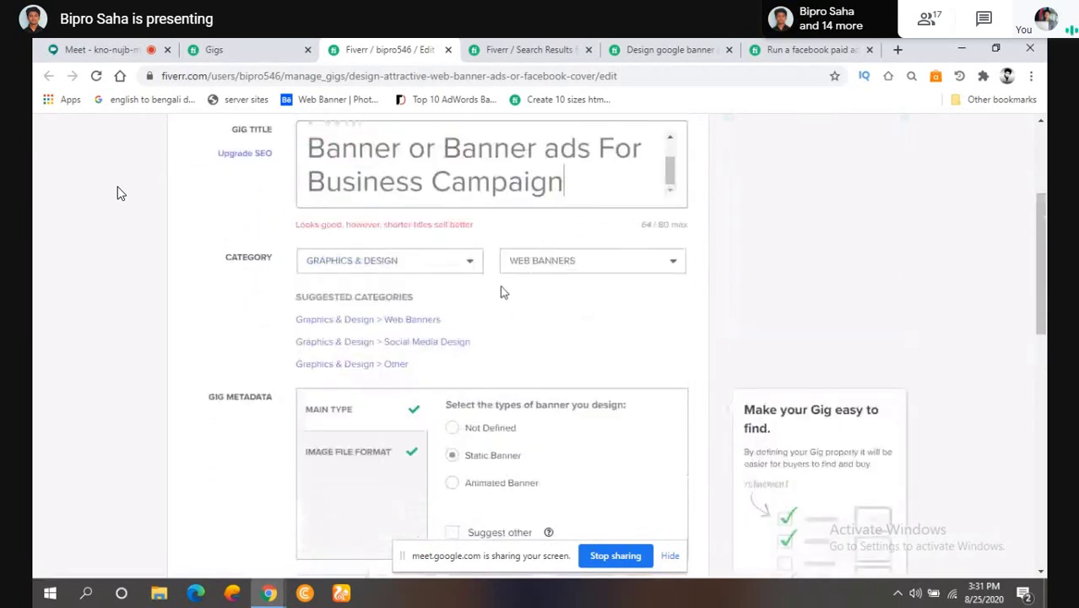
{"action": "scroll", "coordinate": [500, 297], "scroll_direction": "down", "scroll_amount": 1}
{"action": "scroll", "coordinate": [499, 312], "scroll_direction": "down", "scroll_amount": 2}
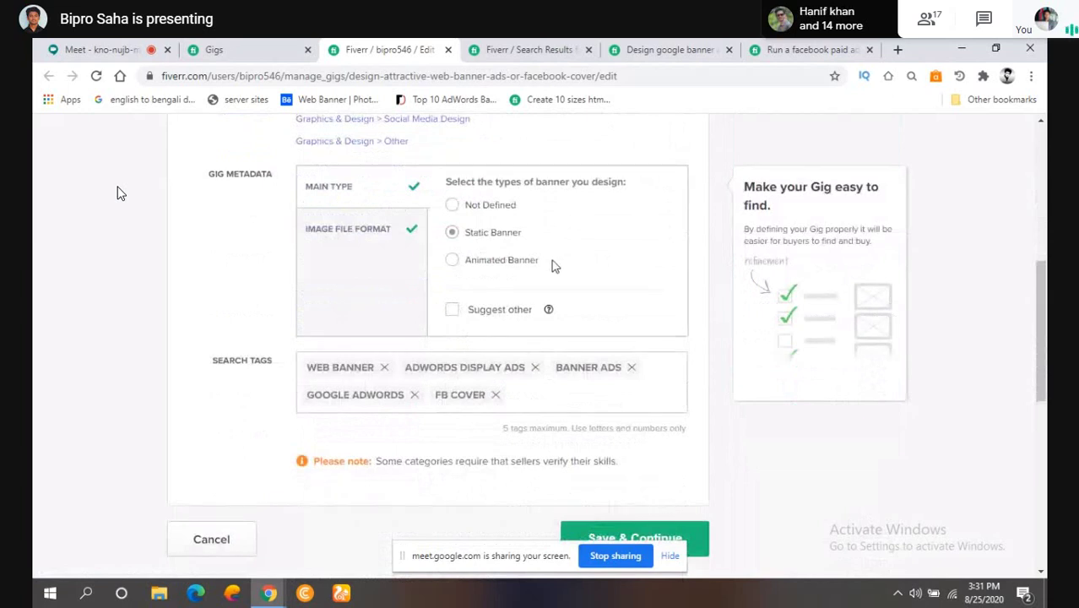
{"action": "scroll", "coordinate": [551, 267], "scroll_direction": "down", "scroll_amount": 1}
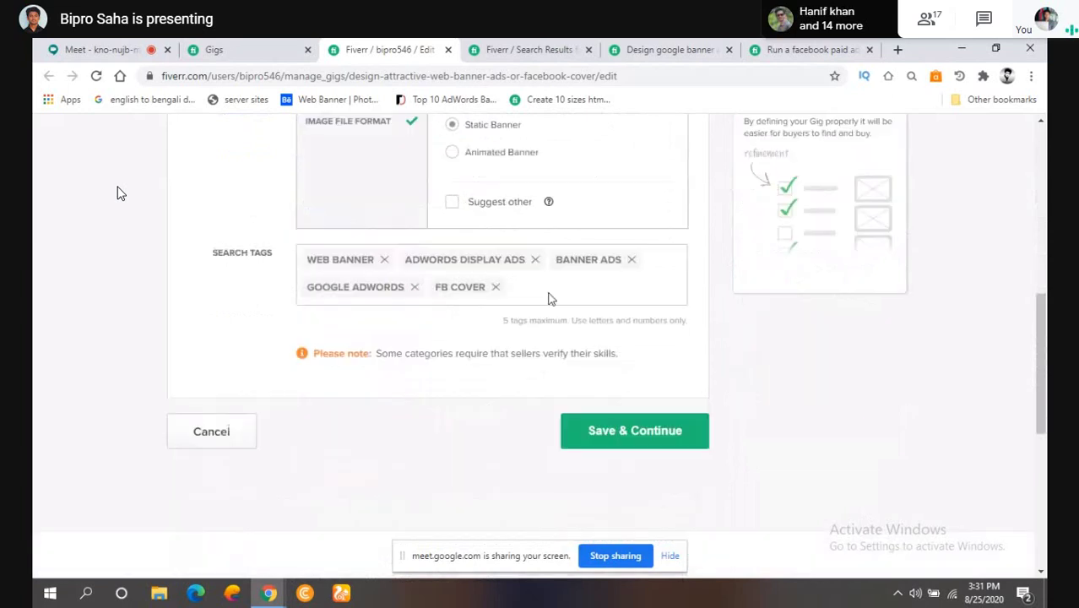
{"action": "scroll", "coordinate": [551, 297], "scroll_direction": "down", "scroll_amount": 1}
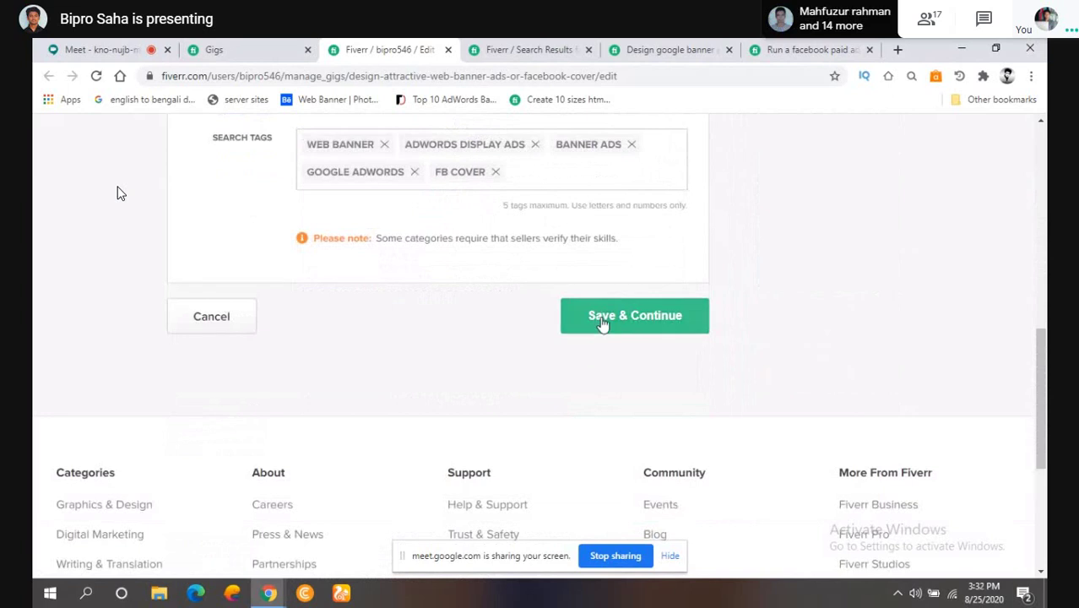
{"action": "scroll", "coordinate": [602, 323], "scroll_direction": "up", "scroll_amount": 1}
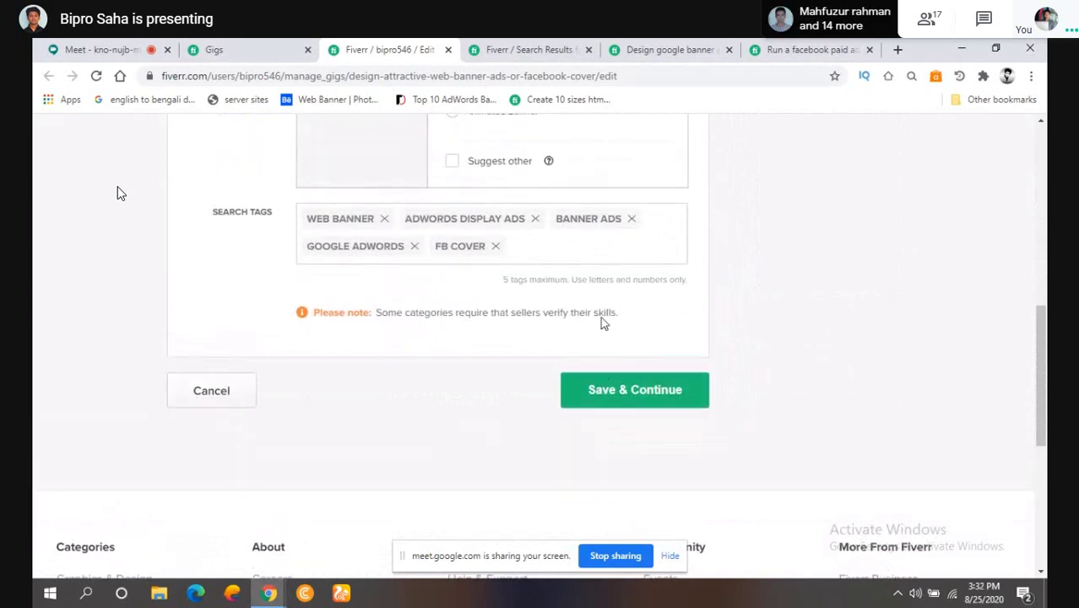
- Open the "facebook campaign" related tag of the $10 Facebook paid ad campaign gig in a new browser tab and switch to it
{"action": "mouse_move", "coordinate": [503, 276]}
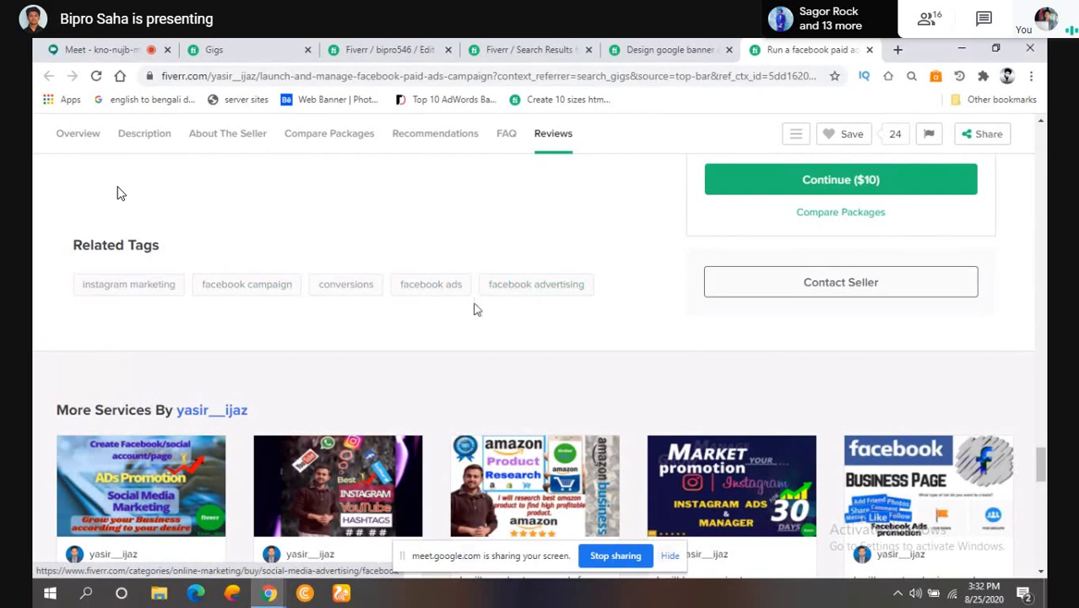
{"action": "right_click", "coordinate": [271, 291]}
{"action": "left_click", "coordinate": [321, 297]}
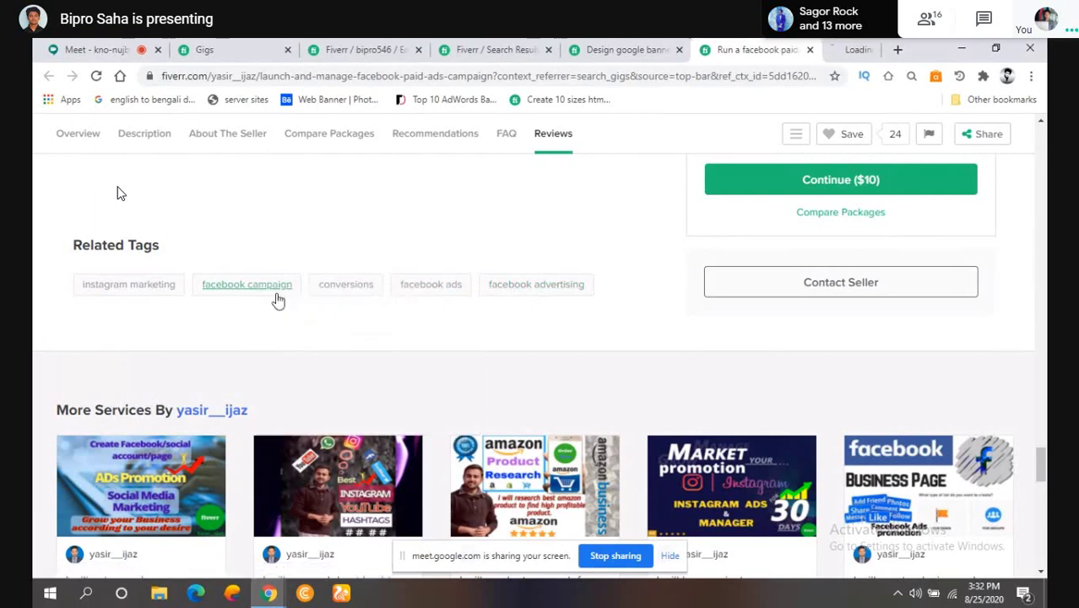
{"action": "left_click", "coordinate": [815, 52]}
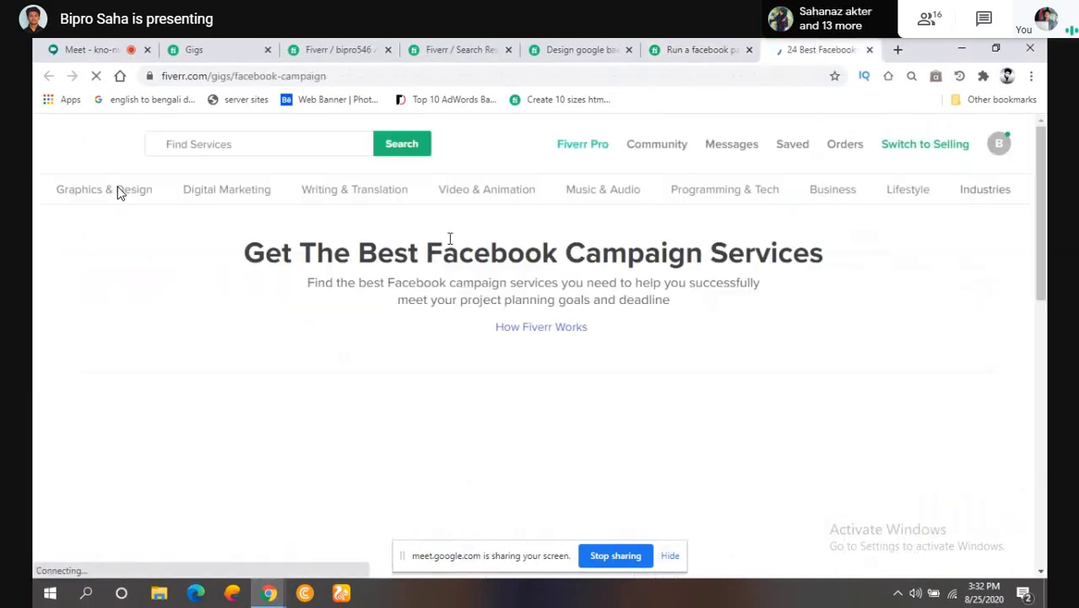
- Browse the Facebook campaign services listing and examine the titles of its gigs
{"action": "scroll", "coordinate": [452, 379], "scroll_direction": "down", "scroll_amount": 1}
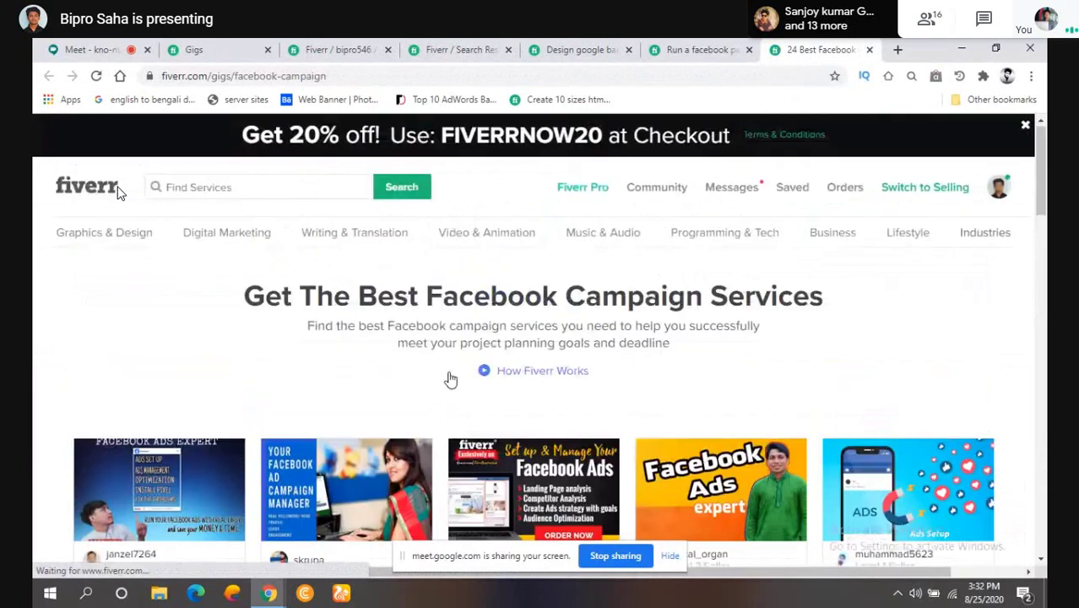
{"action": "scroll", "coordinate": [450, 378], "scroll_direction": "down", "scroll_amount": 2}
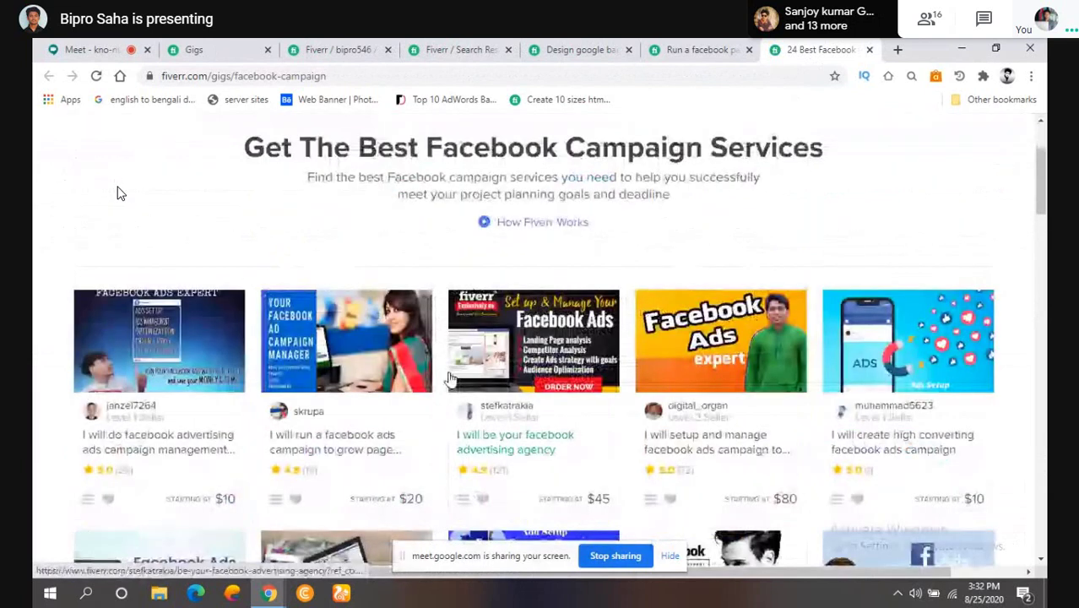
{"action": "scroll", "coordinate": [447, 378], "scroll_direction": "down", "scroll_amount": 1}
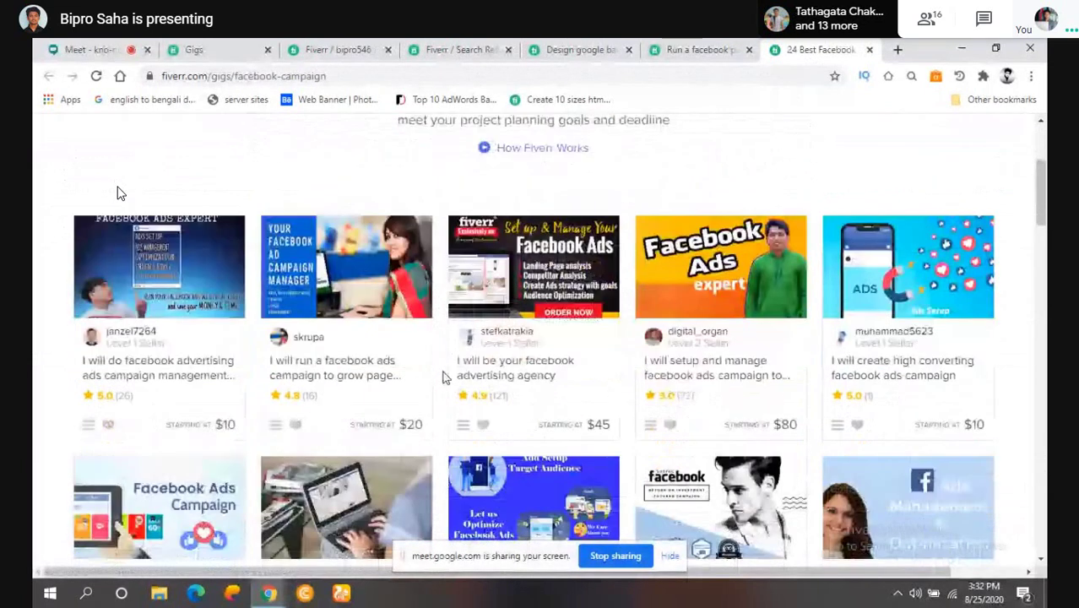
{"action": "scroll", "coordinate": [445, 377], "scroll_direction": "down", "scroll_amount": 1}
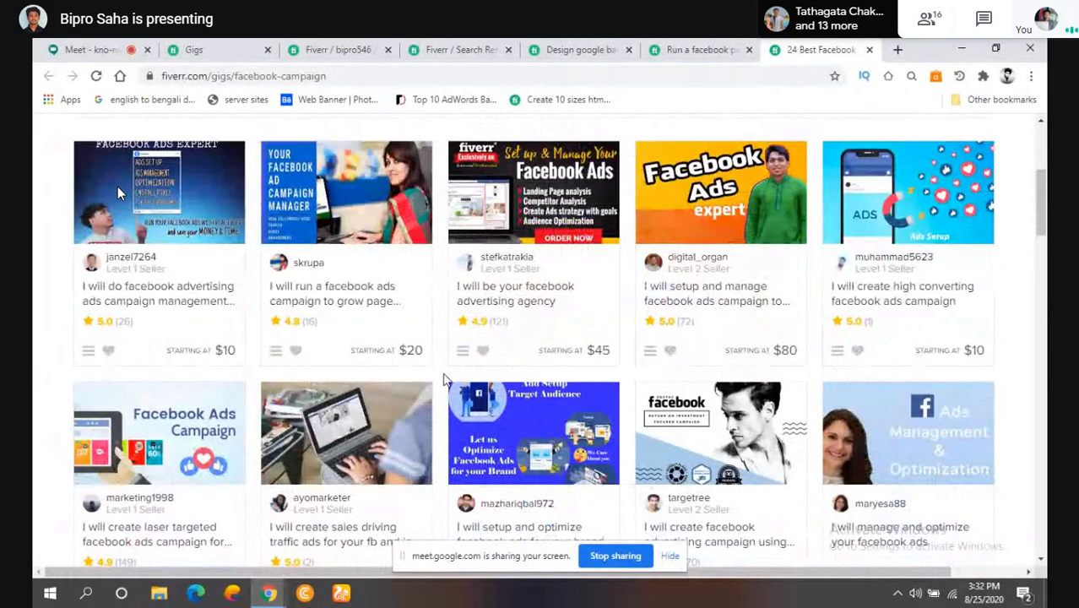
{"action": "scroll", "coordinate": [445, 379], "scroll_direction": "down", "scroll_amount": 1}
{"action": "scroll", "coordinate": [445, 379], "scroll_direction": "up", "scroll_amount": 1}
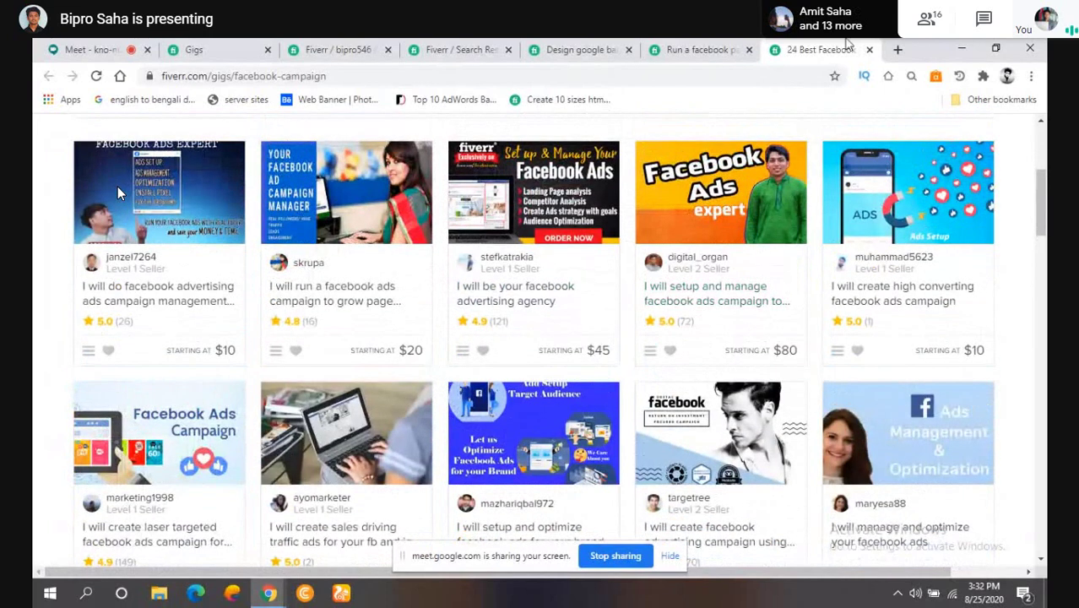
- Close the Facebook campaign services listing and look back over the $10 Facebook paid ad campaign gig page
{"action": "left_click", "coordinate": [869, 50]}
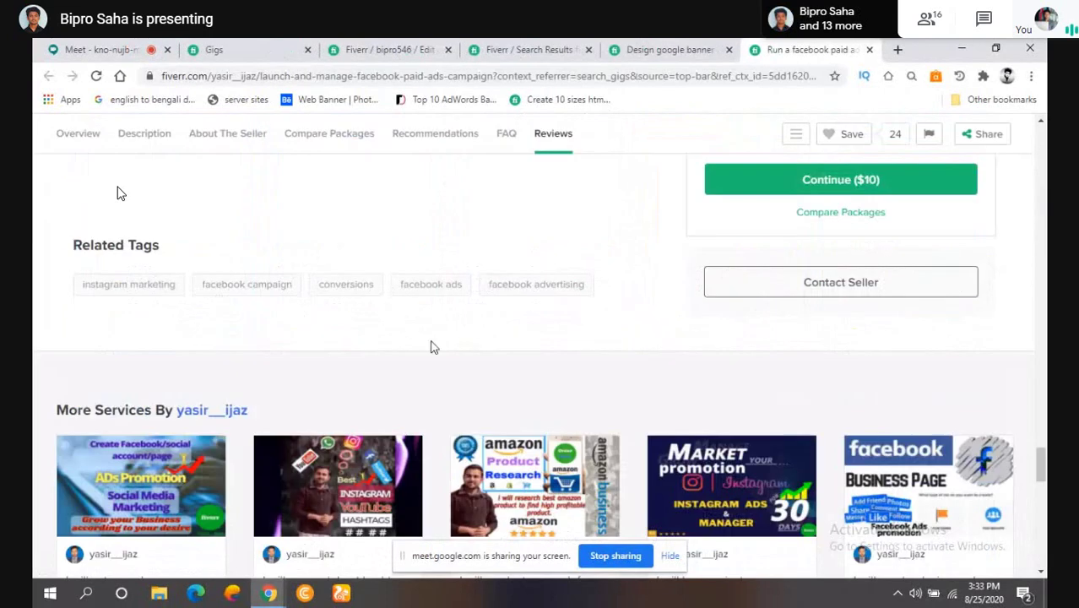
{"action": "scroll", "coordinate": [433, 350], "scroll_direction": "up", "scroll_amount": 1}
{"action": "scroll", "coordinate": [534, 296], "scroll_direction": "up", "scroll_amount": 5}
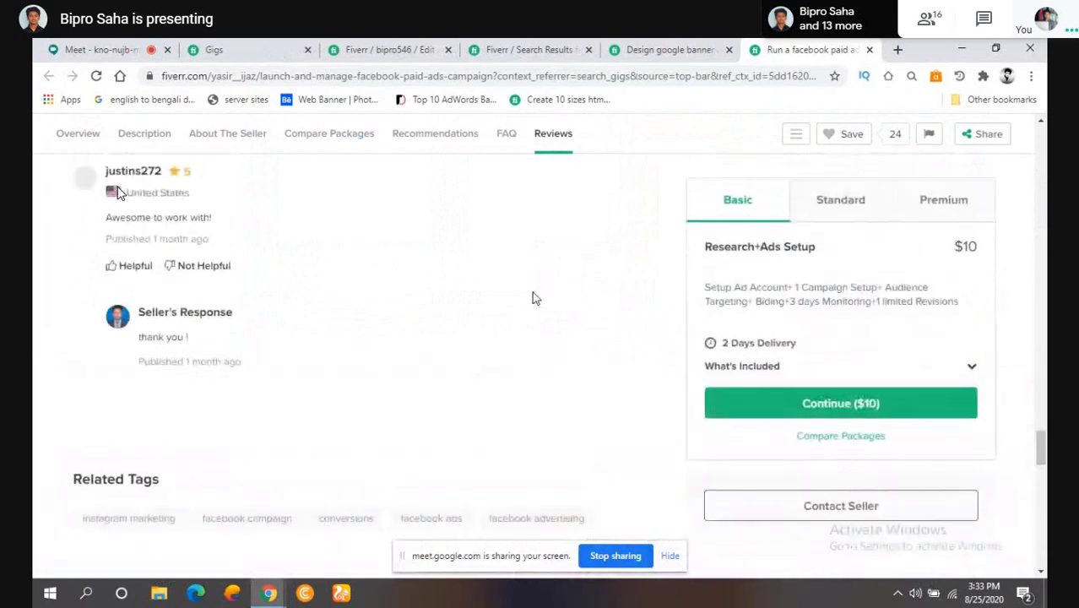
{"action": "scroll", "coordinate": [530, 297], "scroll_direction": "up", "scroll_amount": 10}
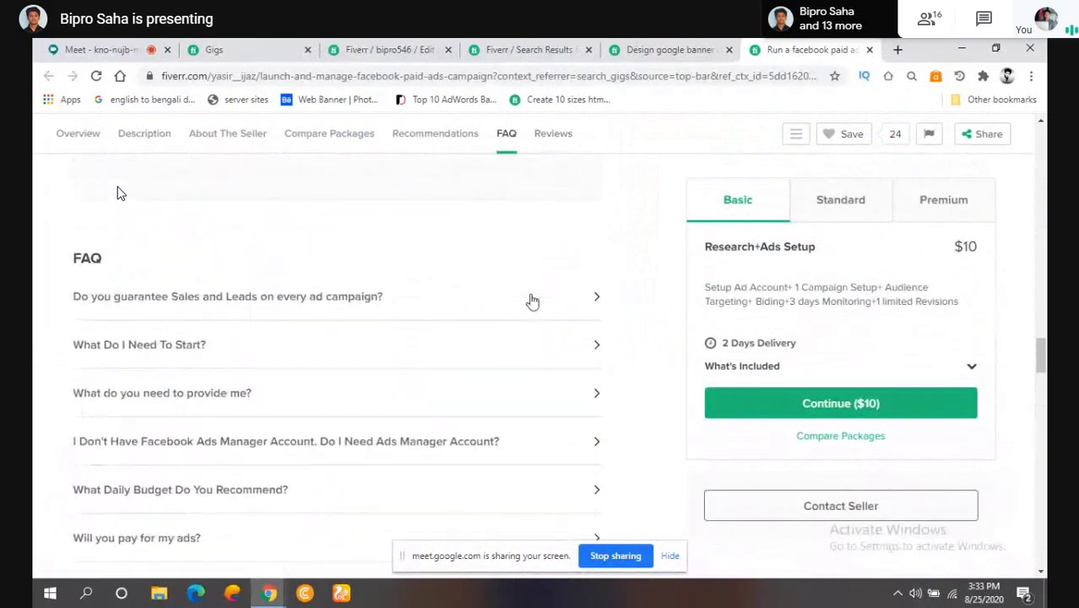
- Browse the gig titles in the "business campaign" search results and check the search tags on the gig edit page
{"action": "left_click", "coordinate": [515, 50]}
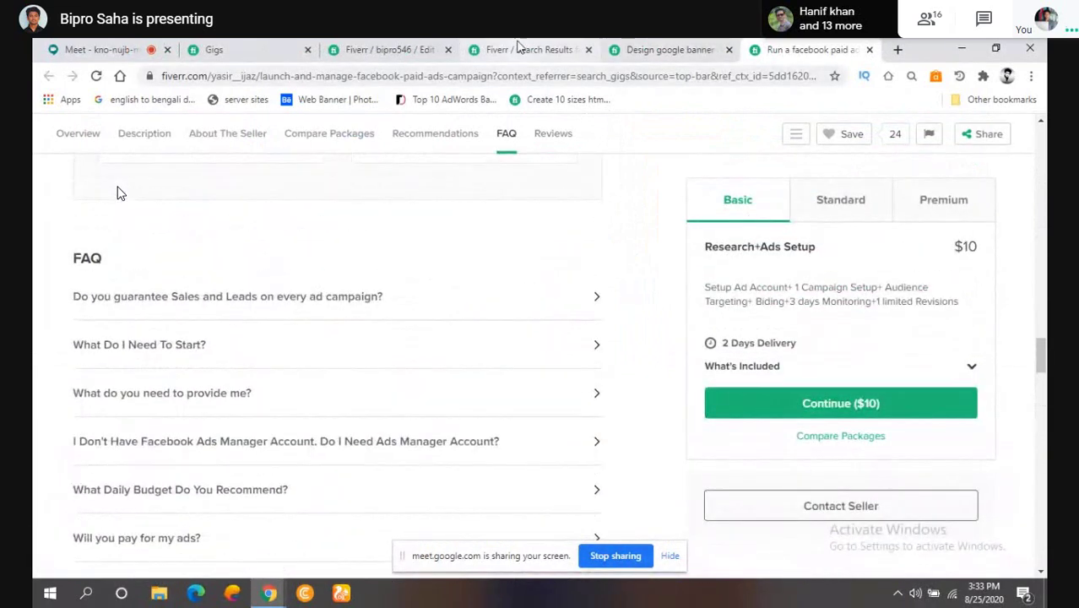
{"action": "left_click", "coordinate": [525, 268]}
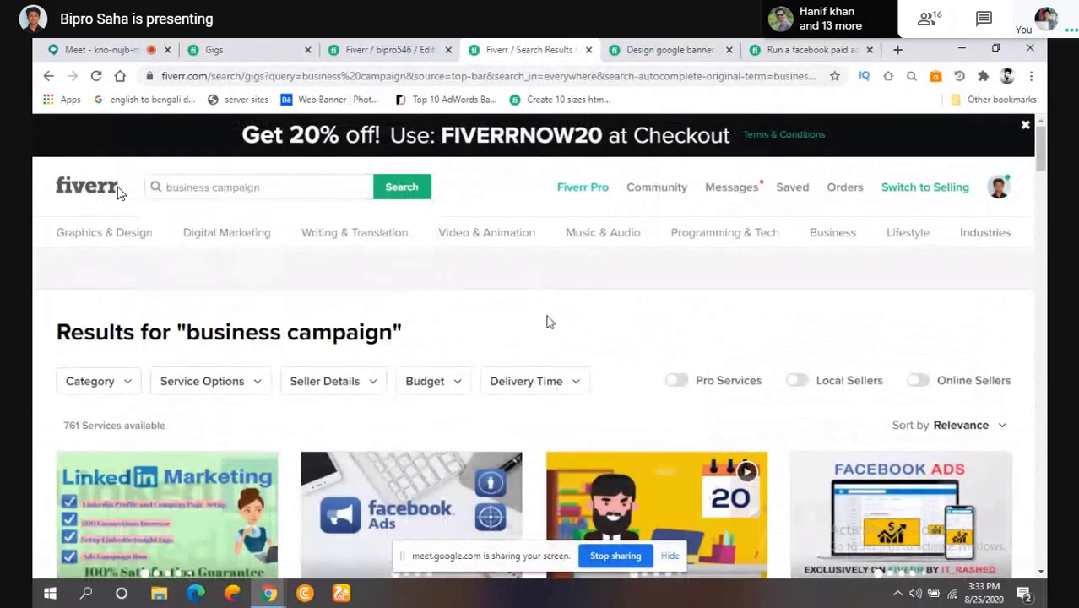
{"action": "scroll", "coordinate": [551, 316], "scroll_direction": "down", "scroll_amount": 2}
{"action": "scroll", "coordinate": [550, 323], "scroll_direction": "down", "scroll_amount": 5}
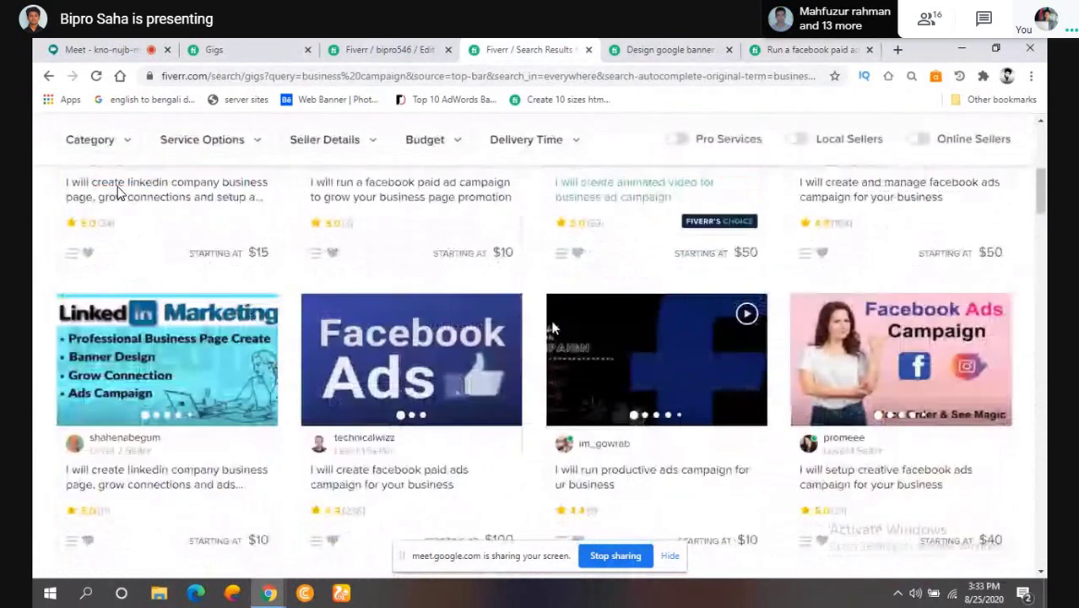
{"action": "scroll", "coordinate": [550, 337], "scroll_direction": "down", "scroll_amount": 2}
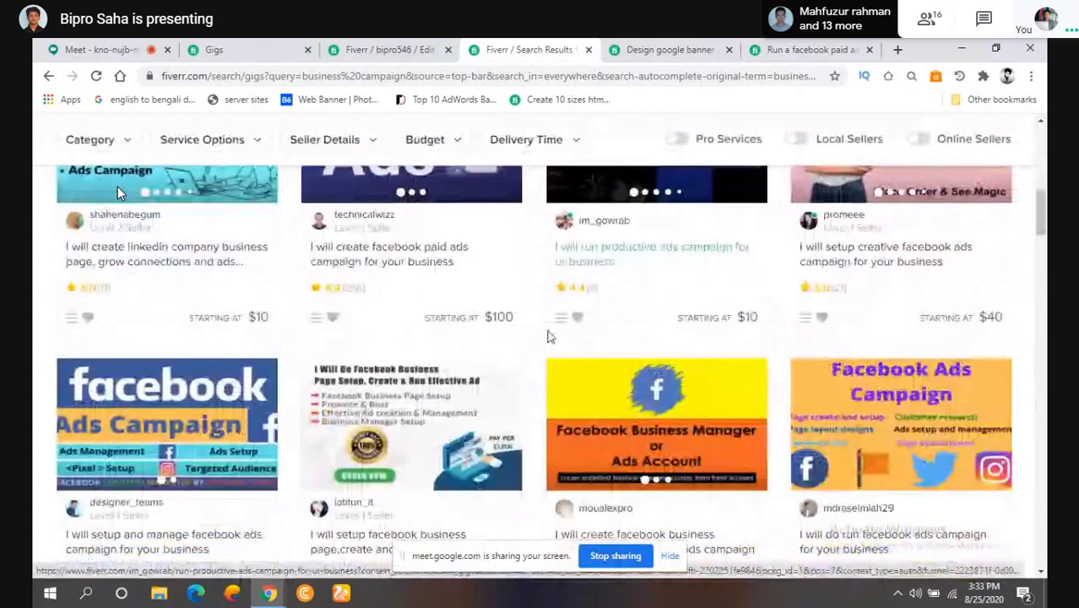
{"action": "scroll", "coordinate": [551, 337], "scroll_direction": "up", "scroll_amount": 1}
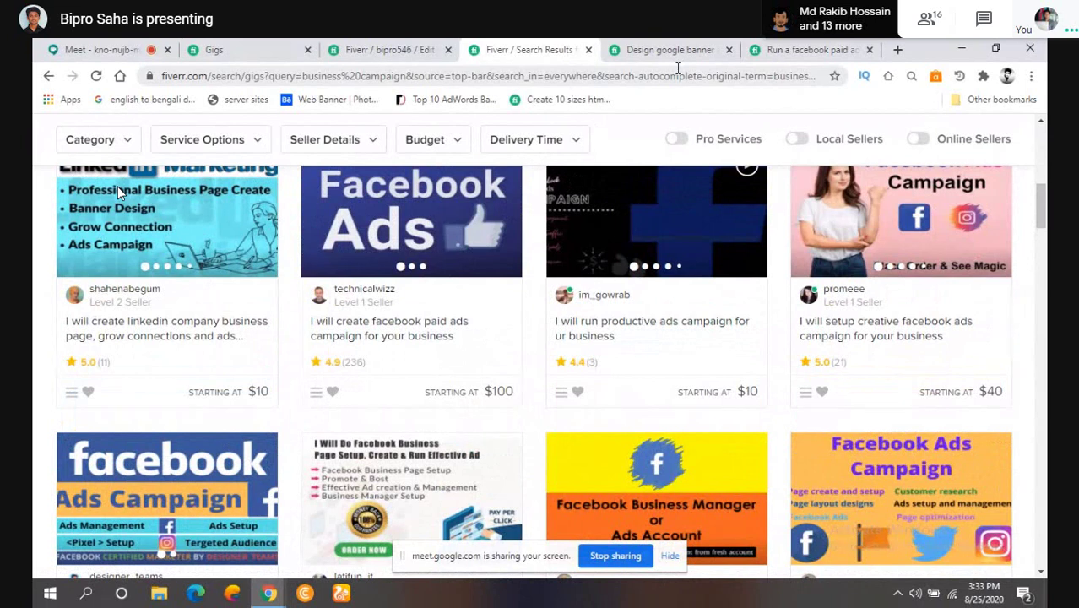
{"action": "left_click", "coordinate": [390, 49]}
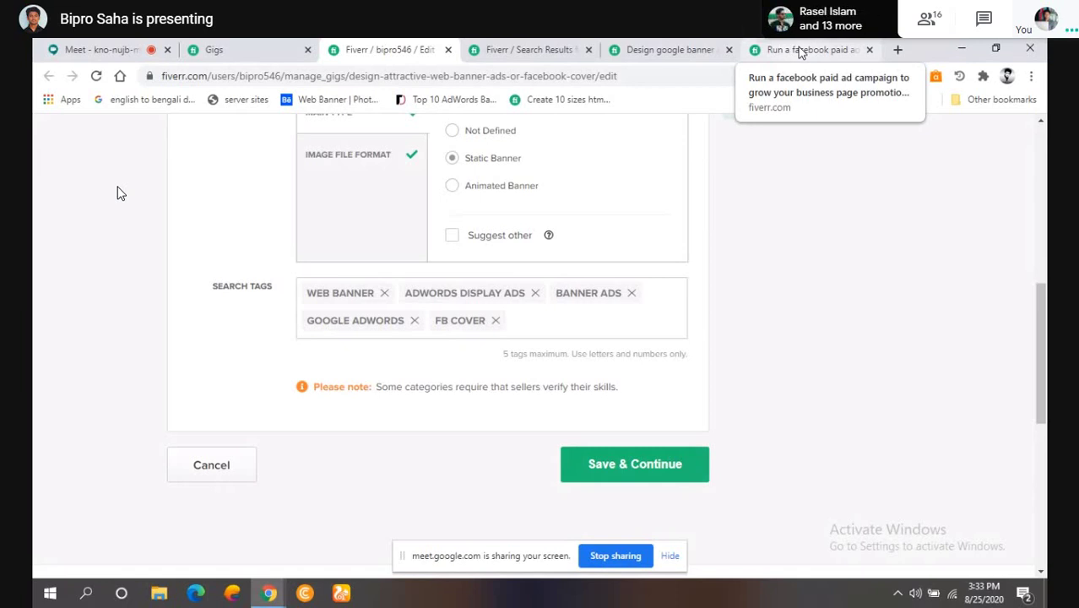
- Search Fiverr for "fb cover" from the Facebook paid ad campaign gig page and browse the titles of the resulting gigs
{"action": "left_click", "coordinate": [801, 53]}
{"action": "scroll", "coordinate": [374, 426], "scroll_direction": "up", "scroll_amount": 10}
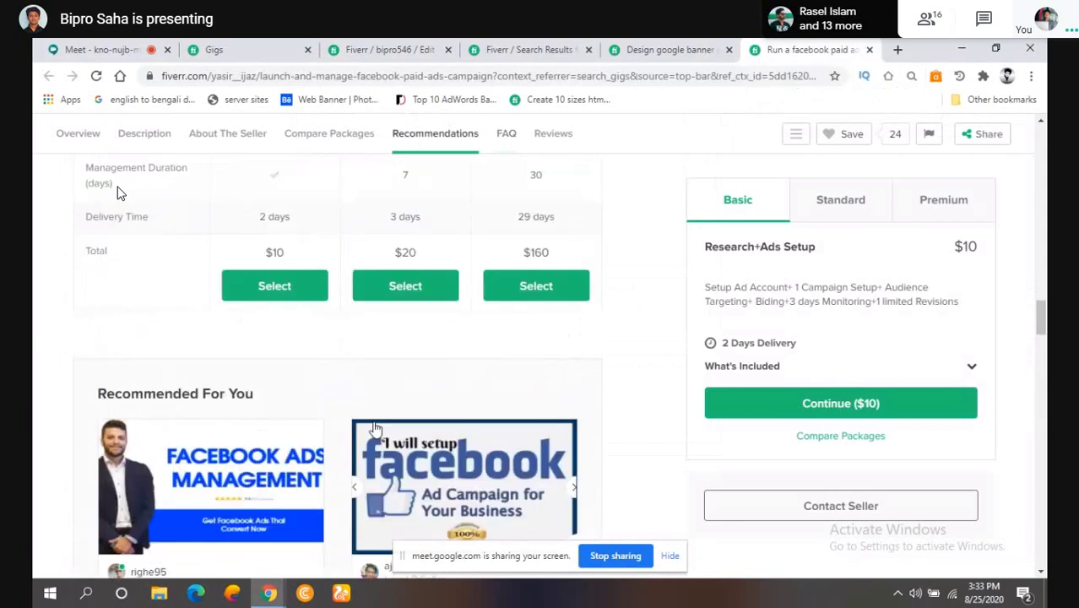
{"action": "scroll", "coordinate": [374, 427], "scroll_direction": "up", "scroll_amount": 5}
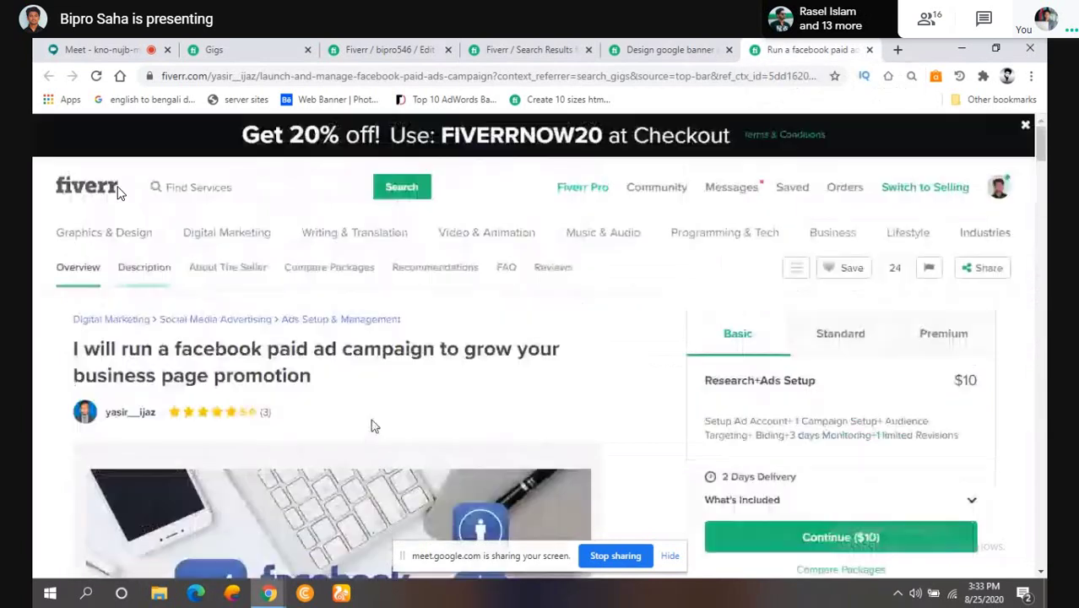
{"action": "left_click", "coordinate": [262, 185]}
{"action": "type", "text": "fb c"}
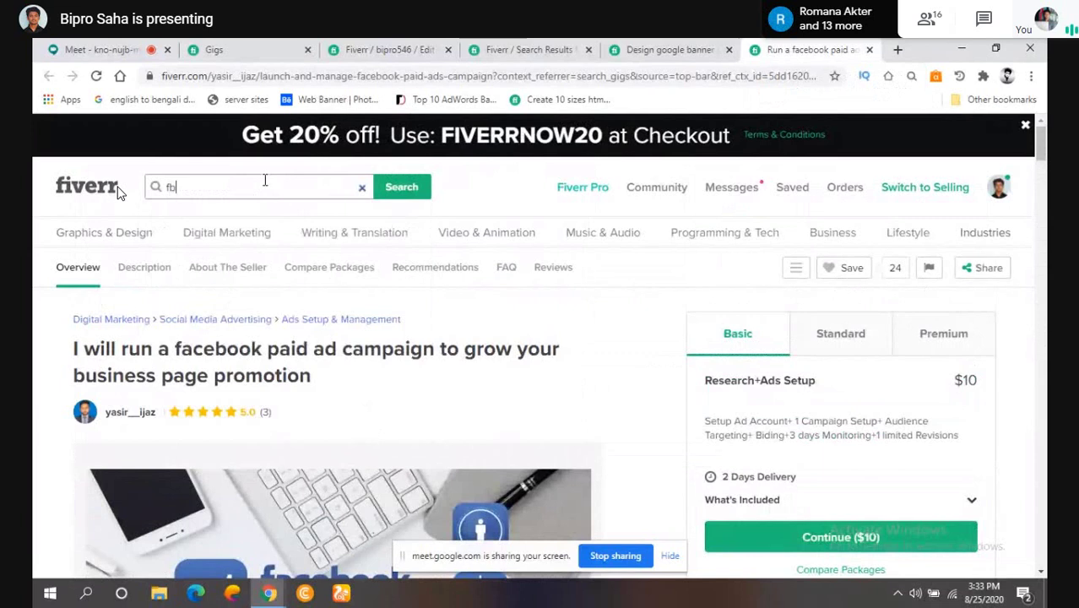
{"action": "type", "text": "over"}
{"action": "key", "text": "Return"}
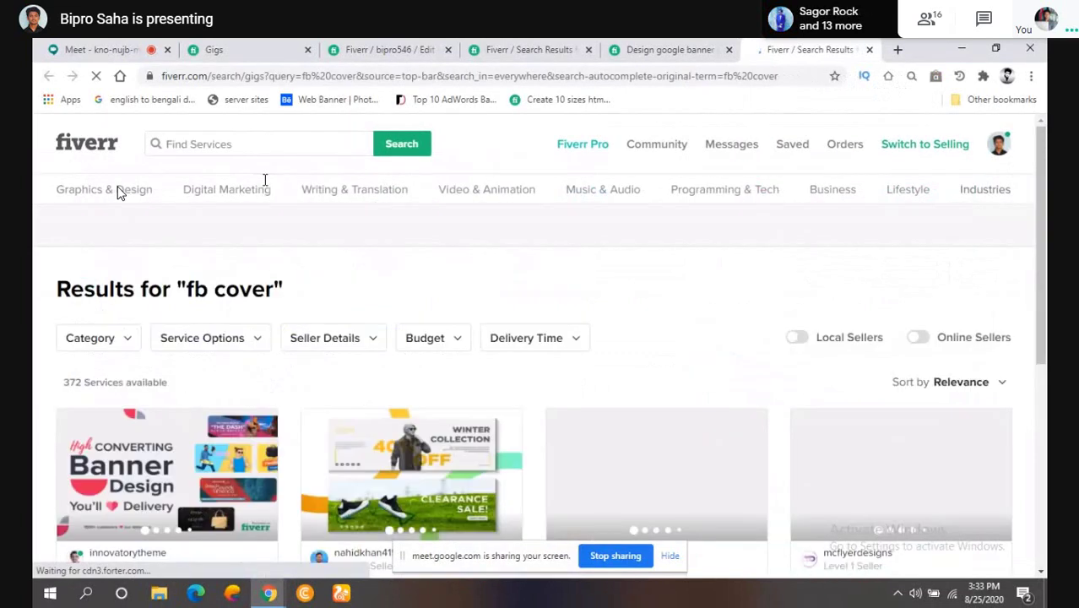
{"action": "scroll", "coordinate": [236, 383], "scroll_direction": "down", "scroll_amount": 3}
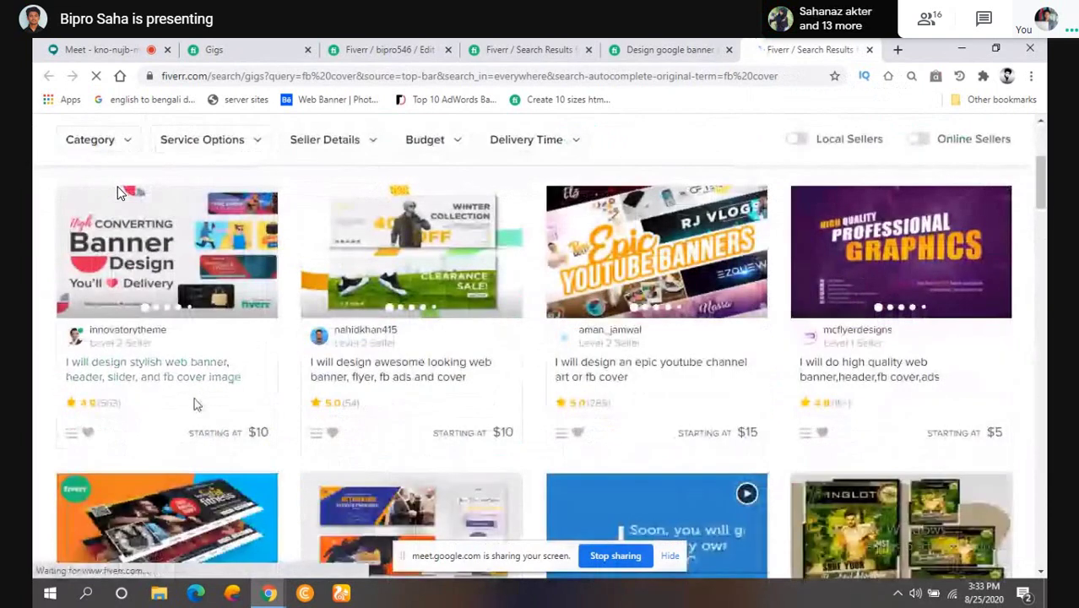
{"action": "scroll", "coordinate": [194, 404], "scroll_direction": "up", "scroll_amount": 2}
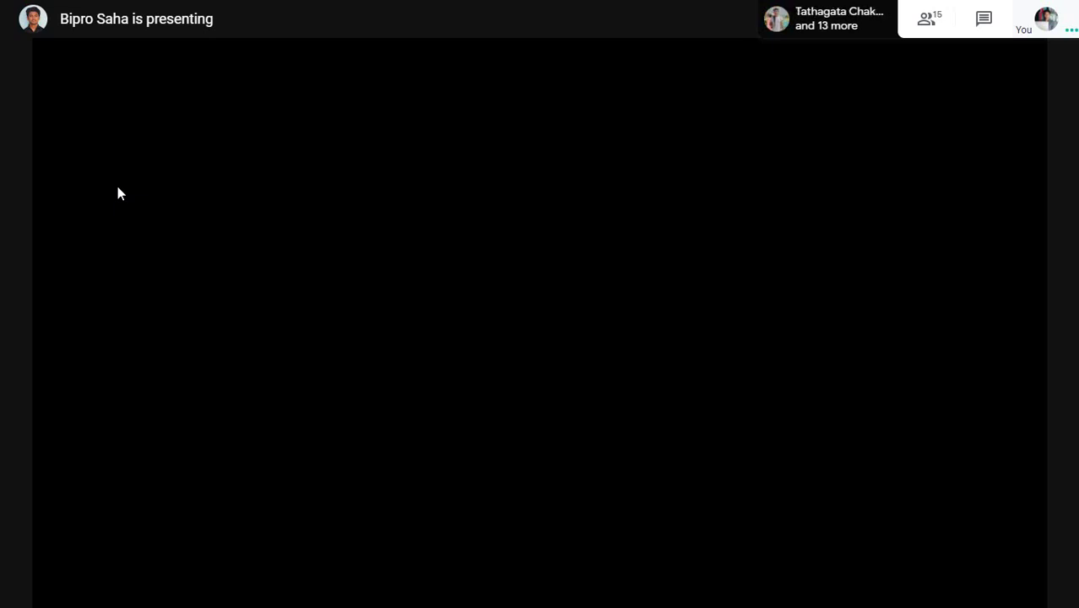
- Exit full screen in the Google Meet call and unpin the shared presentation
{"action": "left_click", "coordinate": [1055, 574]}
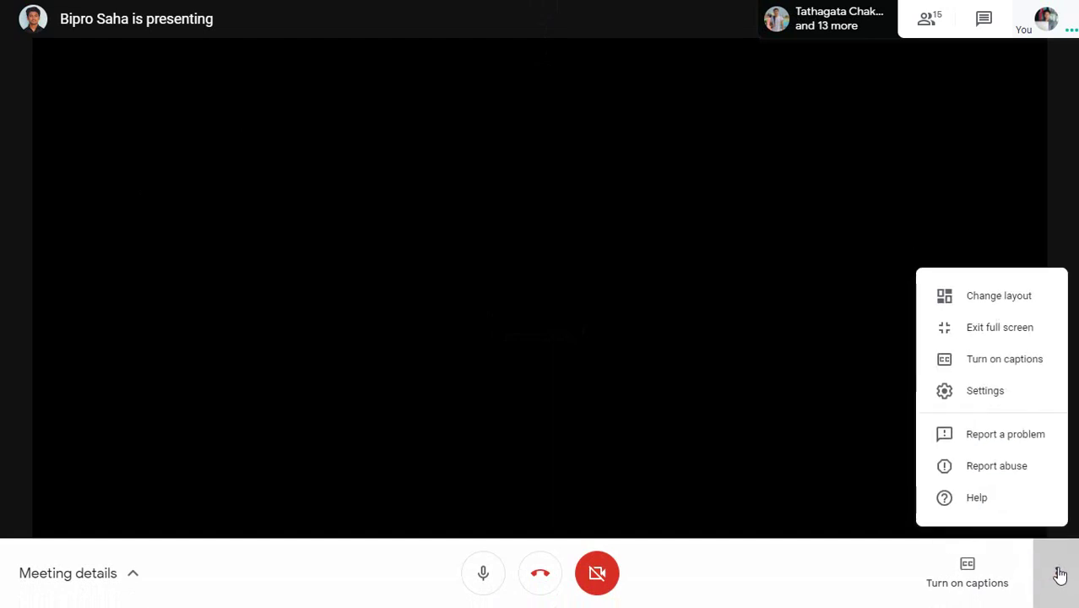
{"action": "left_click", "coordinate": [1006, 331]}
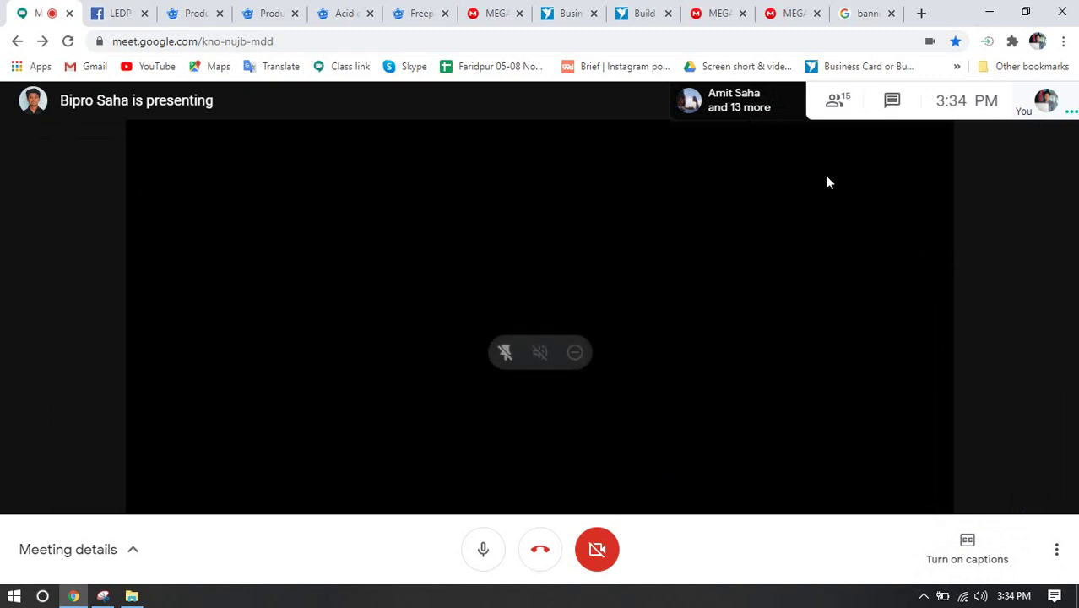
{"action": "left_click", "coordinate": [503, 352]}
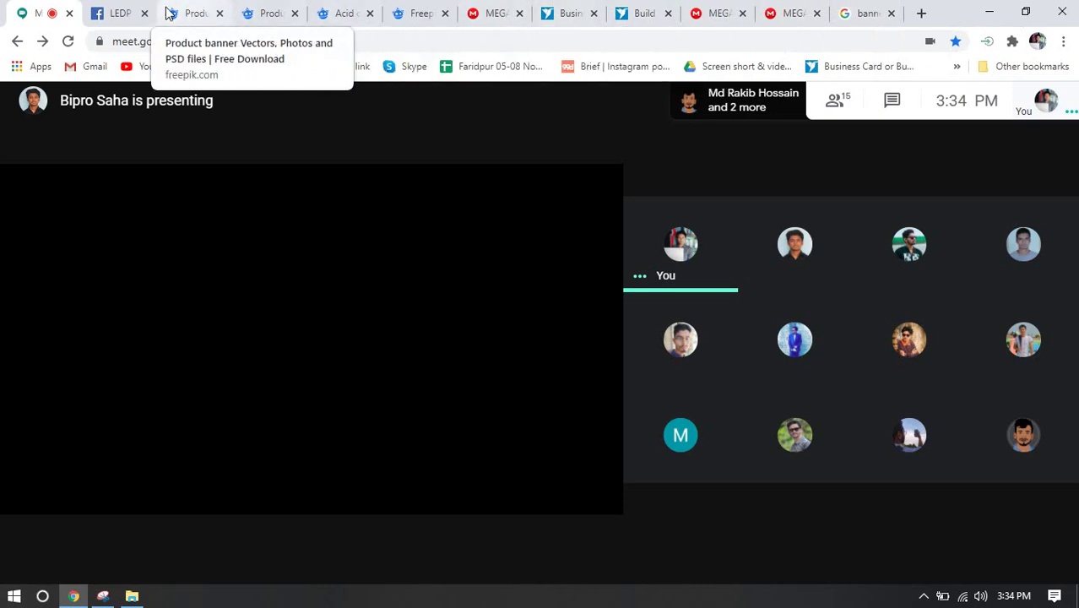
- Open the list of participants in the meeting
{"action": "mouse_move", "coordinate": [772, 277]}
{"action": "mouse_move", "coordinate": [905, 311]}
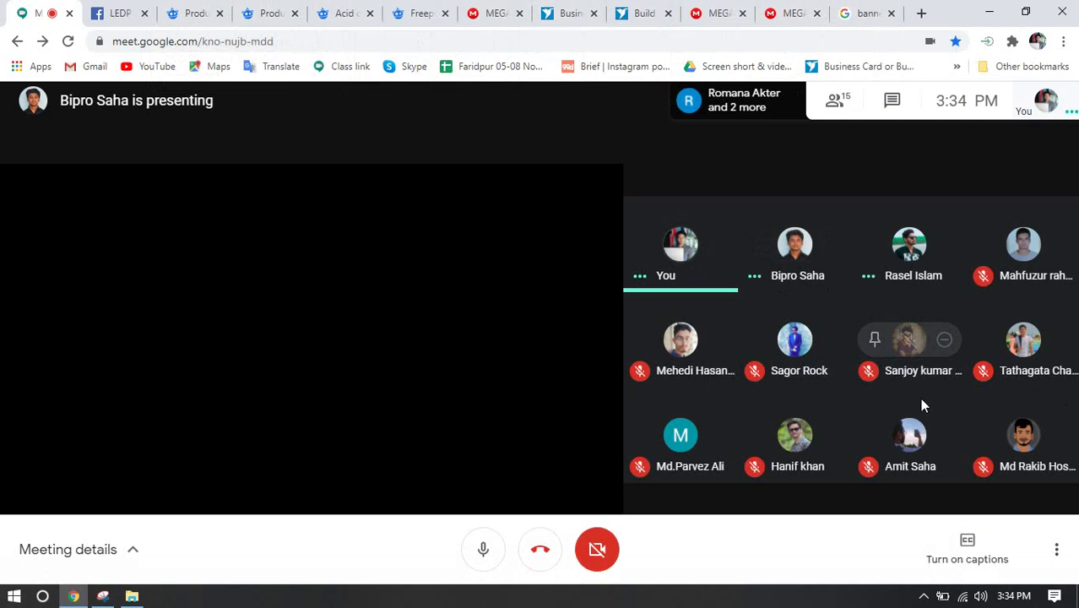
{"action": "mouse_move", "coordinate": [1006, 478]}
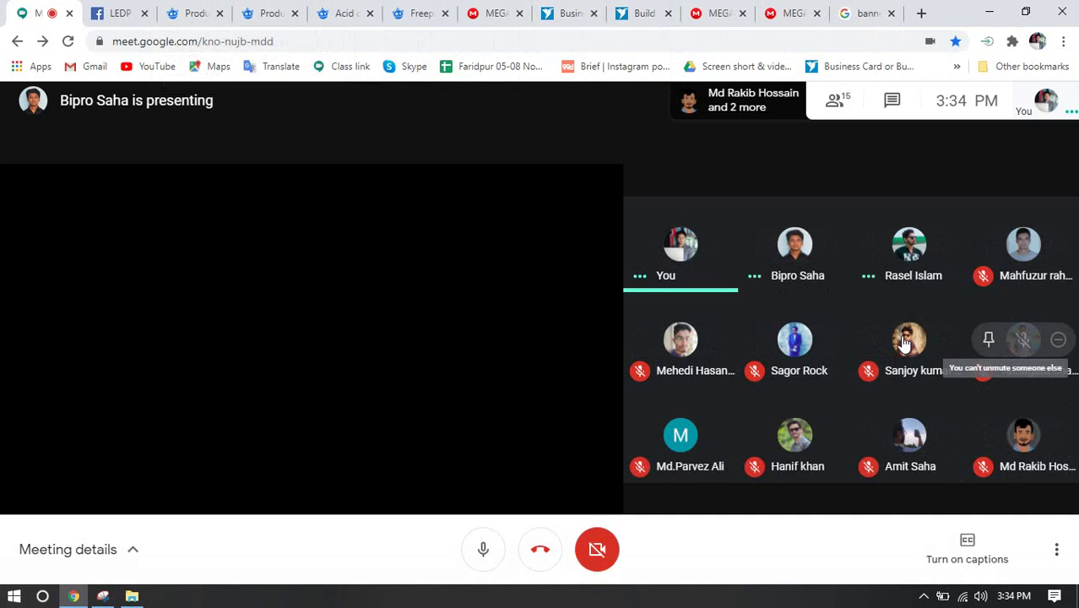
{"action": "left_click", "coordinate": [836, 103]}
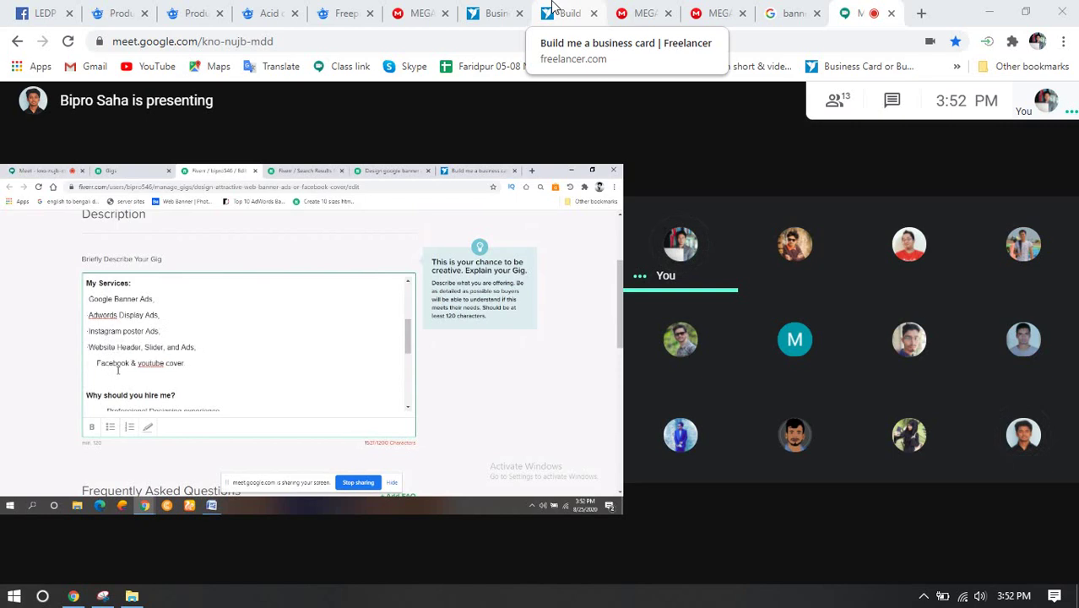
- Enlarge the shared presentation, and remove the extra spacing on the line below "Facebook & youtube cover" in the gig description
{"action": "left_click", "coordinate": [277, 341]}
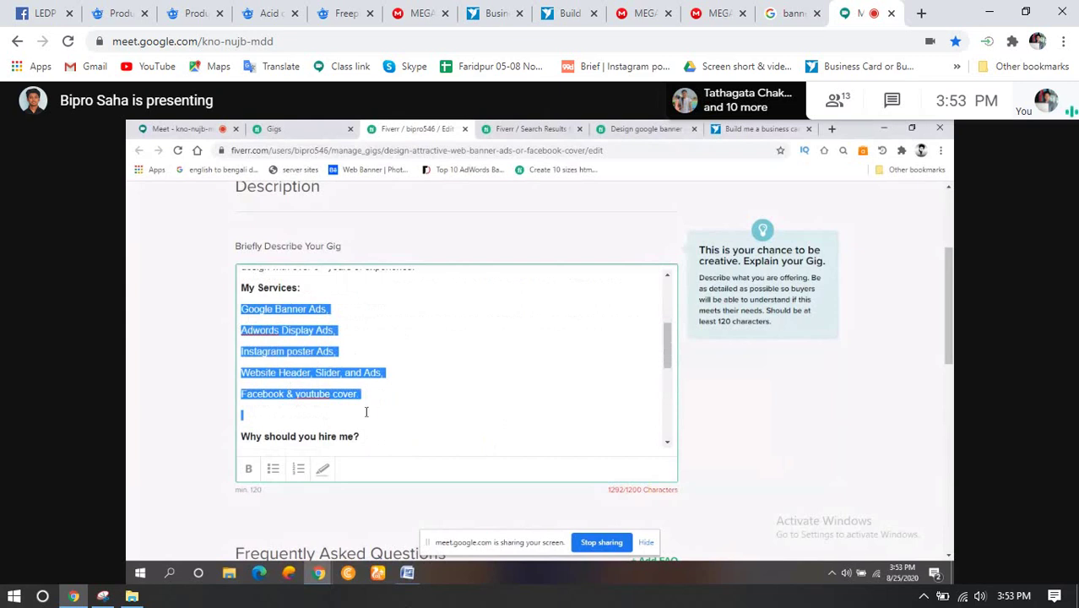
{"action": "left_click", "coordinate": [251, 417]}
{"action": "key", "text": "BackSpace"}
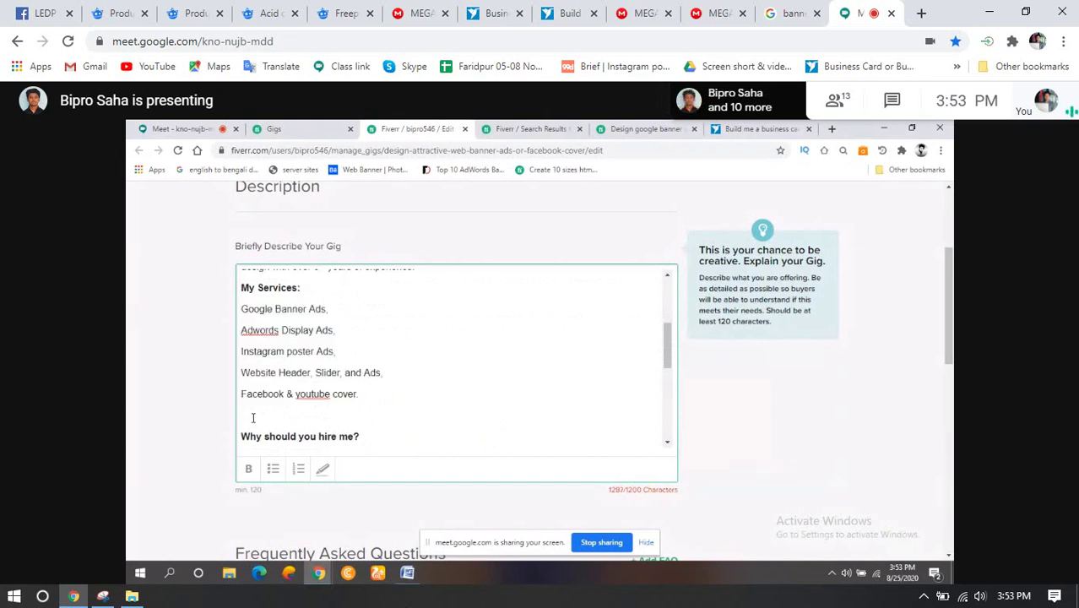
- Try to format the five services under "My Services:" in the gig description as a numbered list
{"action": "left_click_drag", "start_coordinate": [241, 309], "coordinate": [362, 386]}
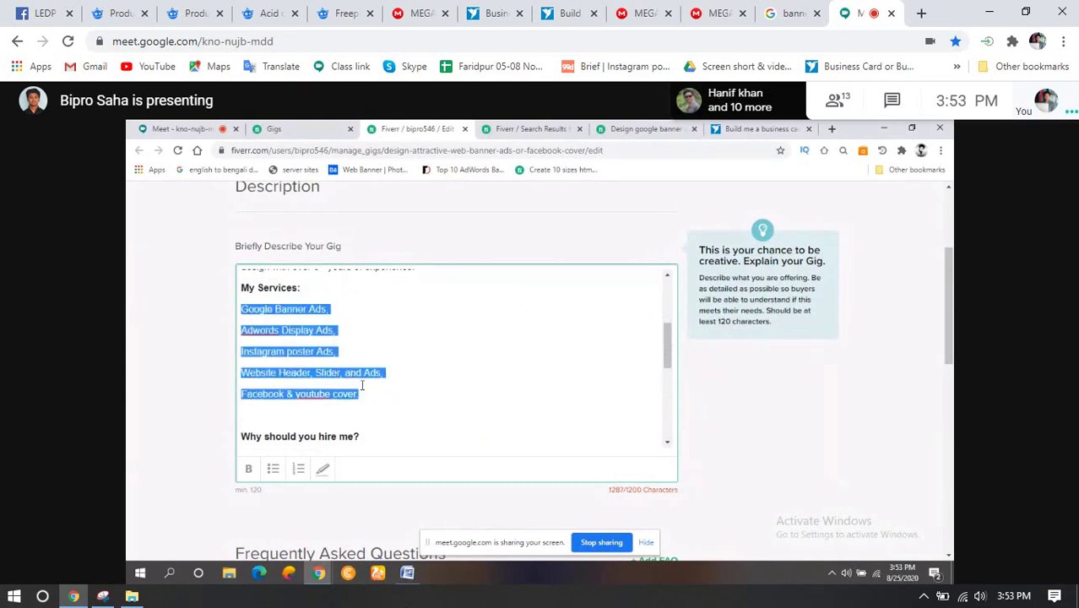
{"action": "left_click", "coordinate": [300, 470]}
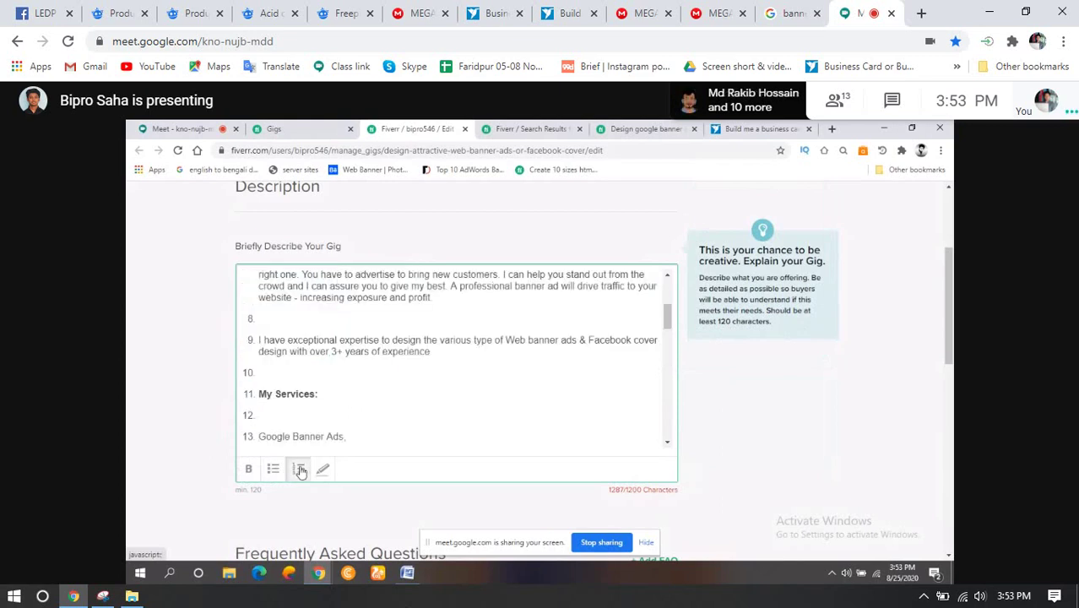
{"action": "left_click", "coordinate": [299, 470]}
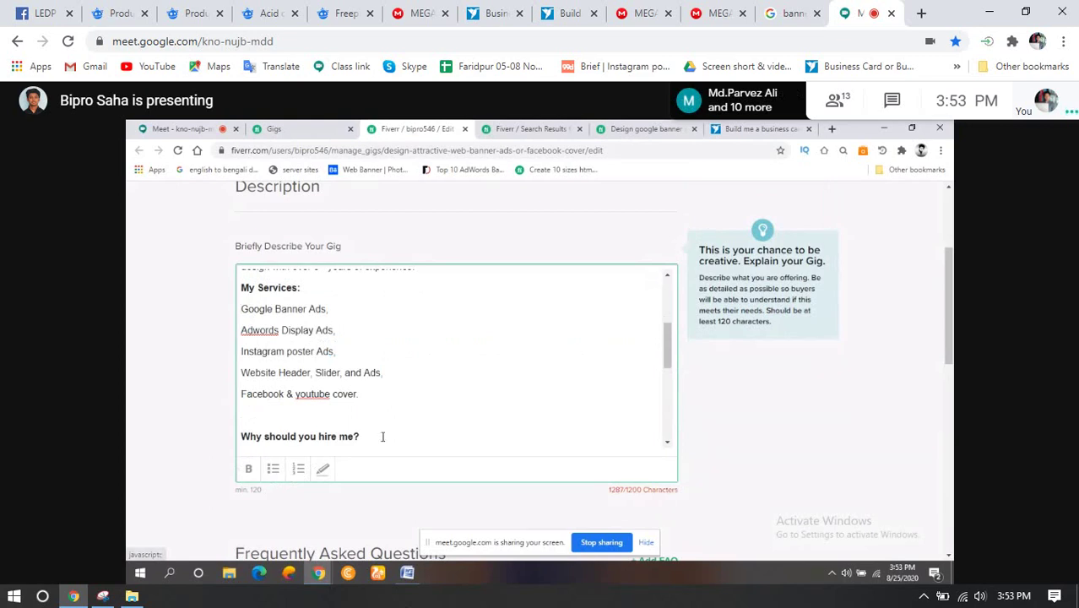
- Try to format the services from "Google Banner Ads" to "Facebook & youtube cover" as a bulleted list, review the description and remove the bullets
{"action": "scroll", "coordinate": [382, 436], "scroll_direction": "up", "scroll_amount": 2}
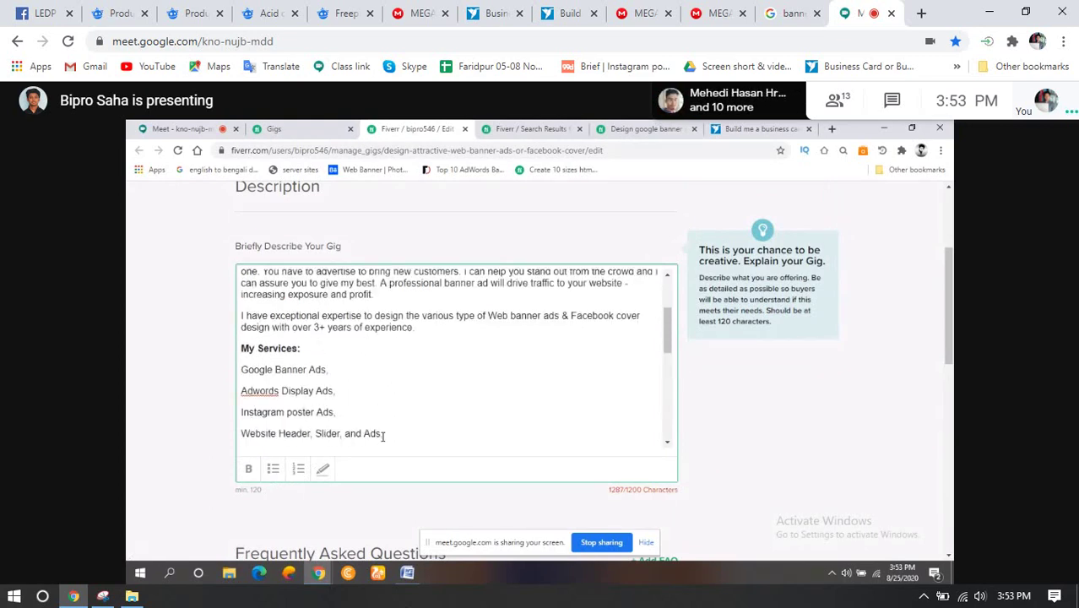
{"action": "scroll", "coordinate": [382, 436], "scroll_direction": "down", "scroll_amount": 1}
{"action": "left_click_drag", "start_coordinate": [241, 309], "coordinate": [356, 403]}
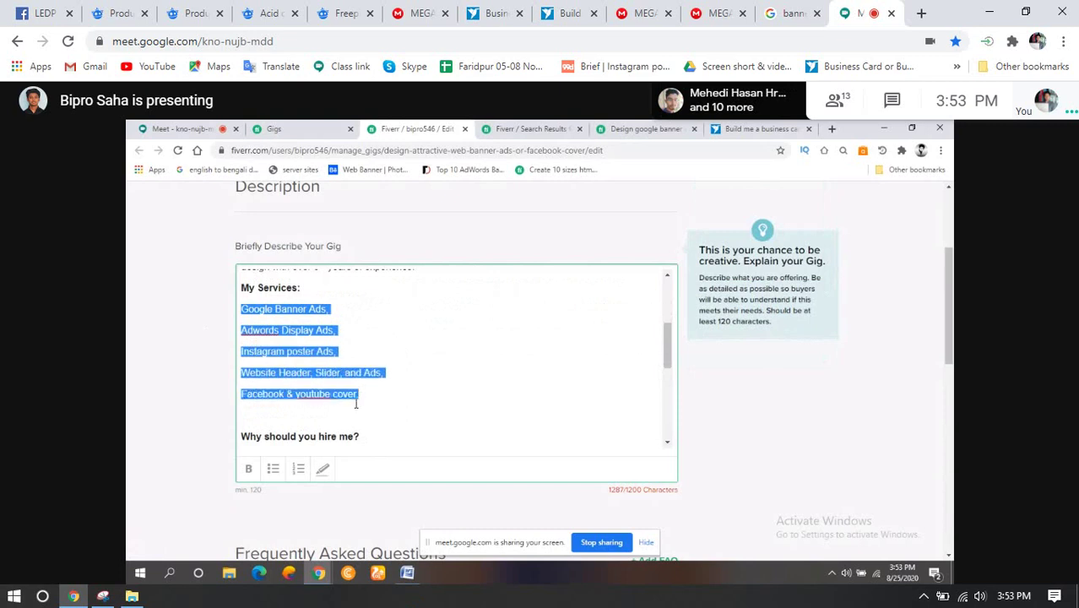
{"action": "left_click", "coordinate": [275, 470]}
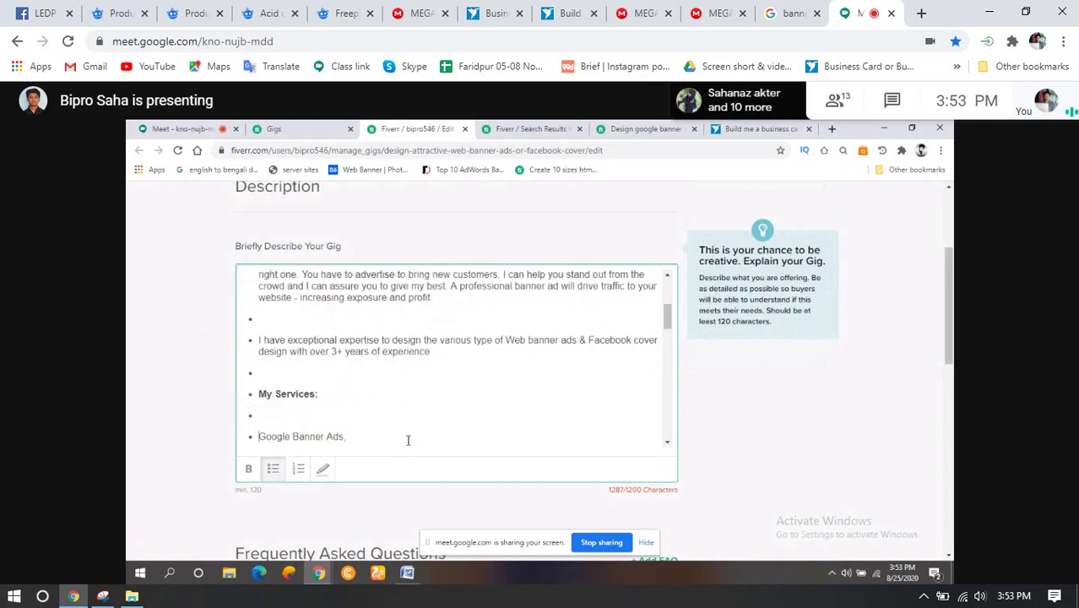
{"action": "scroll", "coordinate": [405, 436], "scroll_direction": "up", "scroll_amount": 1}
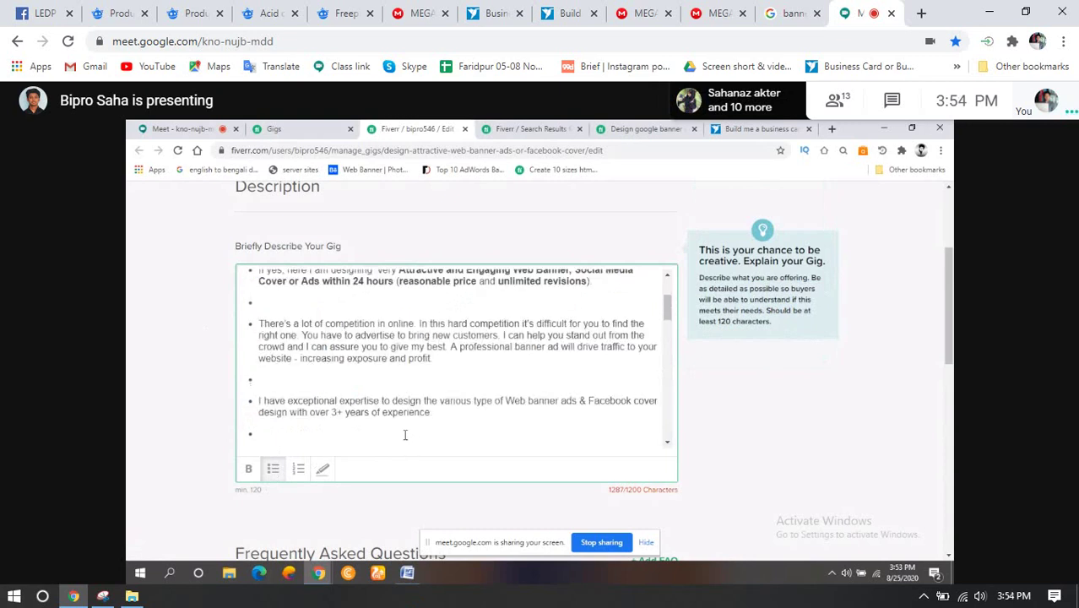
{"action": "scroll", "coordinate": [406, 436], "scroll_direction": "down", "scroll_amount": 2}
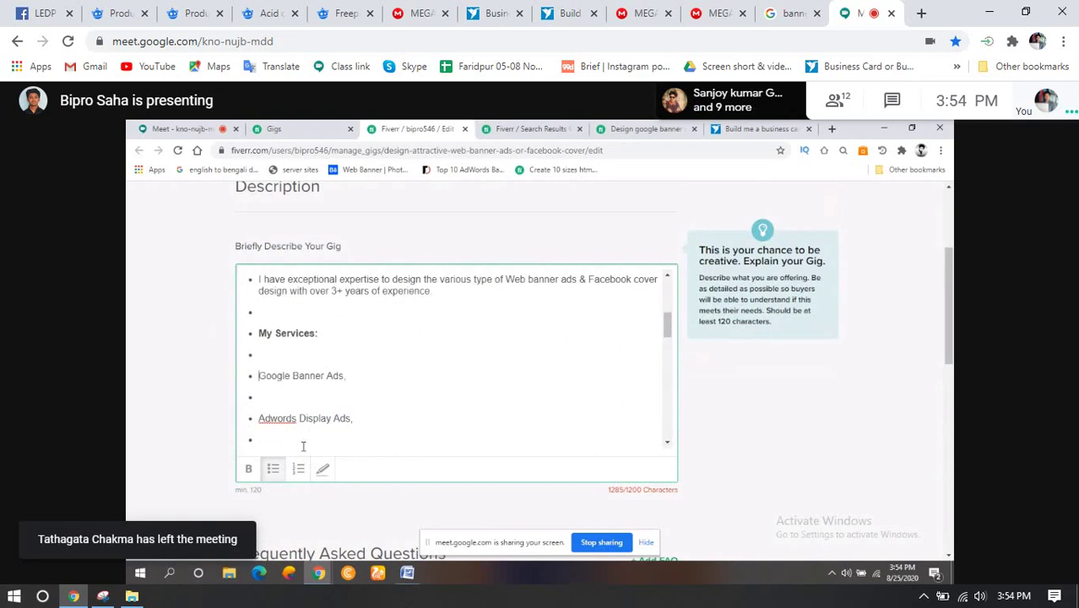
{"action": "scroll", "coordinate": [302, 442], "scroll_direction": "down", "scroll_amount": 2}
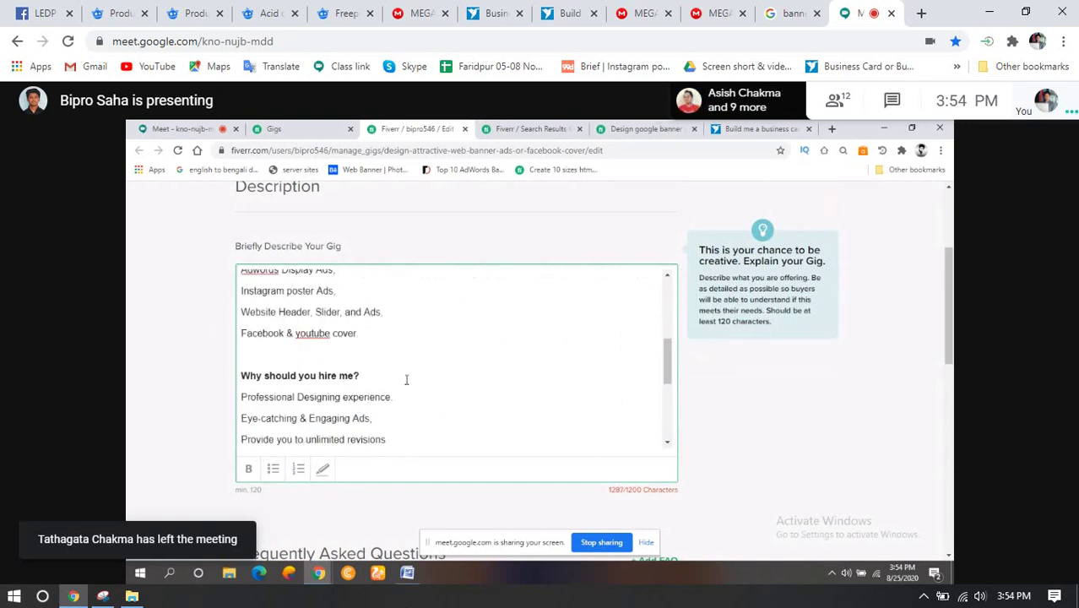
- Reselect the five service lines under "My Services:" and apply bulleted list formatting again
{"action": "scroll", "coordinate": [392, 376], "scroll_direction": "up", "scroll_amount": 1}
{"action": "scroll", "coordinate": [392, 376], "scroll_direction": "up", "scroll_amount": 1}
{"action": "scroll", "coordinate": [391, 377], "scroll_direction": "down", "scroll_amount": 1}
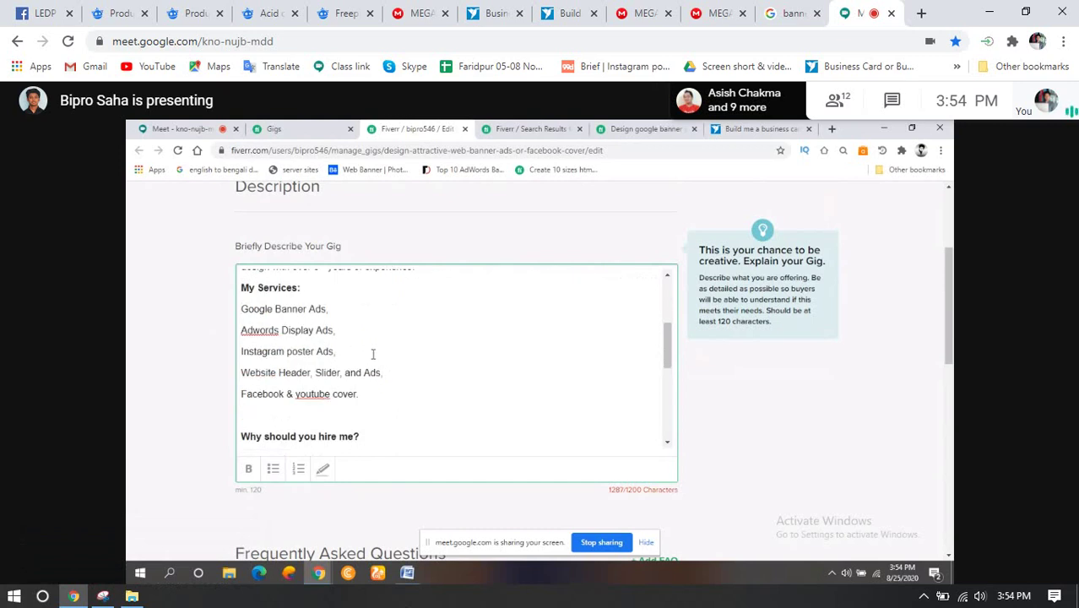
{"action": "left_click", "coordinate": [358, 395]}
{"action": "left_click_drag", "start_coordinate": [354, 395], "coordinate": [242, 308]}
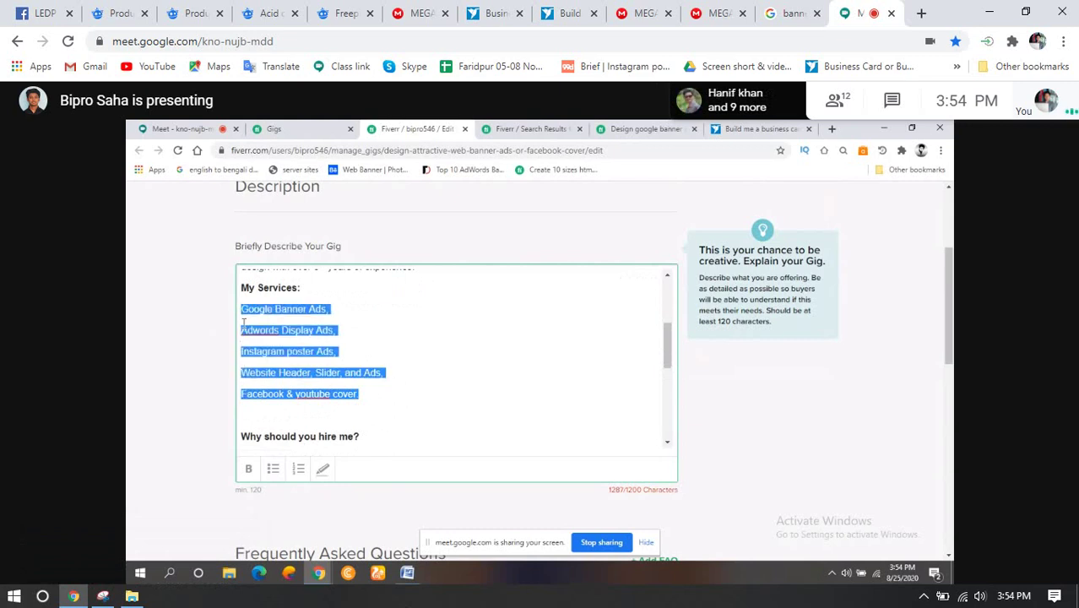
{"action": "left_click", "coordinate": [271, 471]}
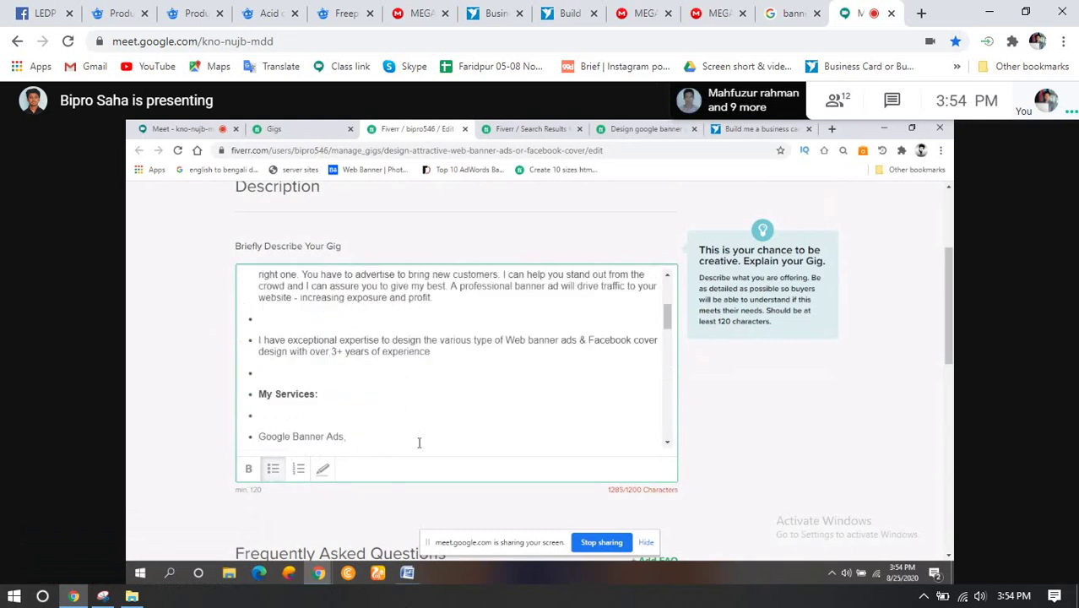
- Undo the bulleted list formatting in the gig description, and delete "with over 3+ years of" from the experience sentence
{"action": "key", "text": "ctrl+z"}
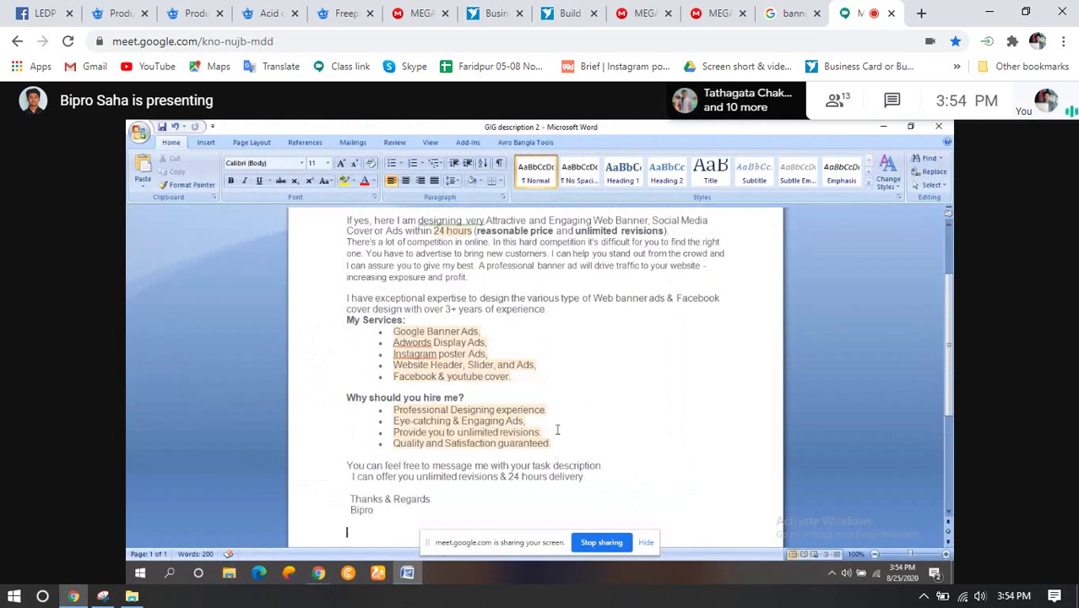
{"action": "scroll", "coordinate": [559, 429], "scroll_direction": "up", "scroll_amount": 2}
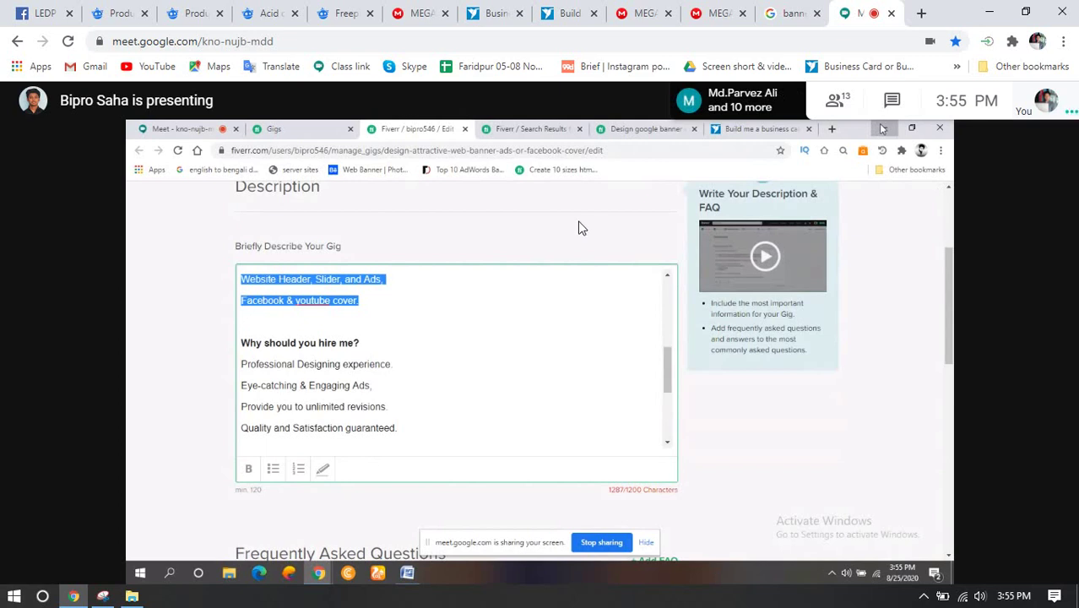
{"action": "mouse_move", "coordinate": [453, 179]}
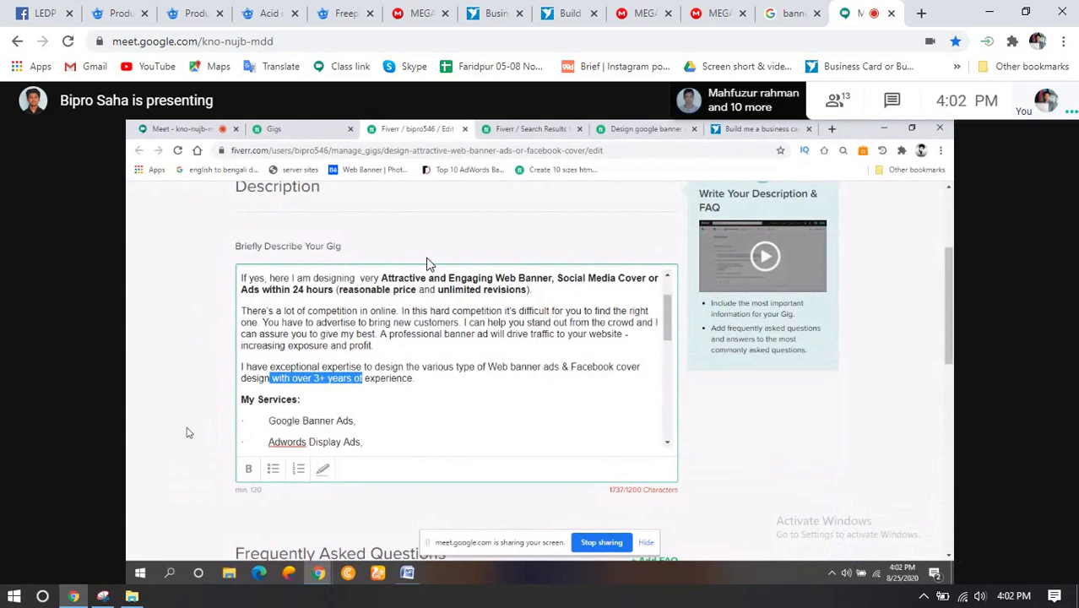
{"action": "key", "text": "BackSpace"}
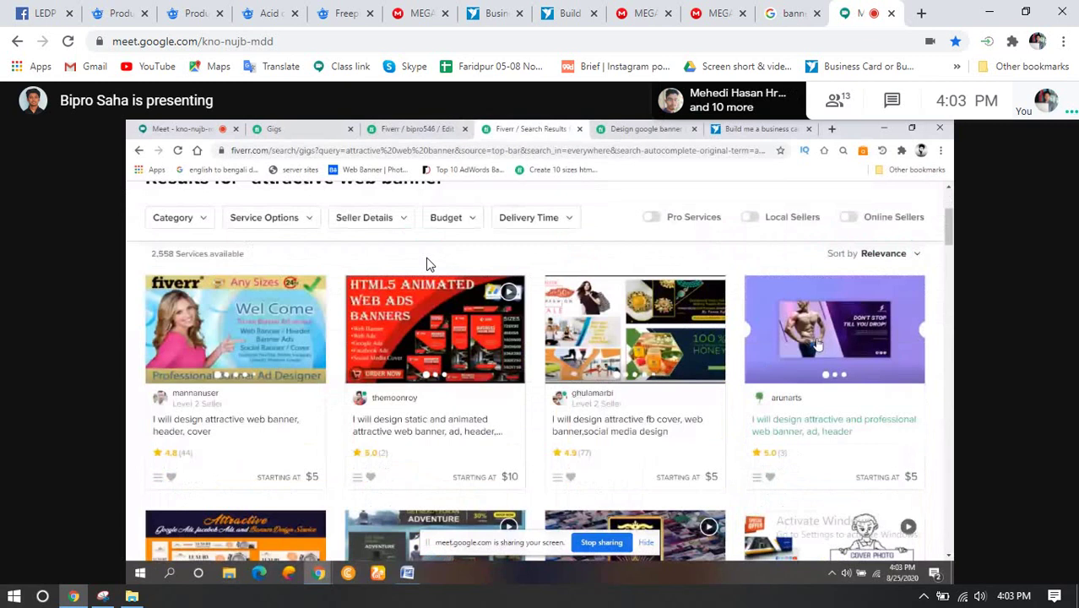
- Open the "design attractive fb cover, web banner, social media design" gig from the search results, and load Fiverr in a new tab
{"action": "left_click", "coordinate": [619, 350]}
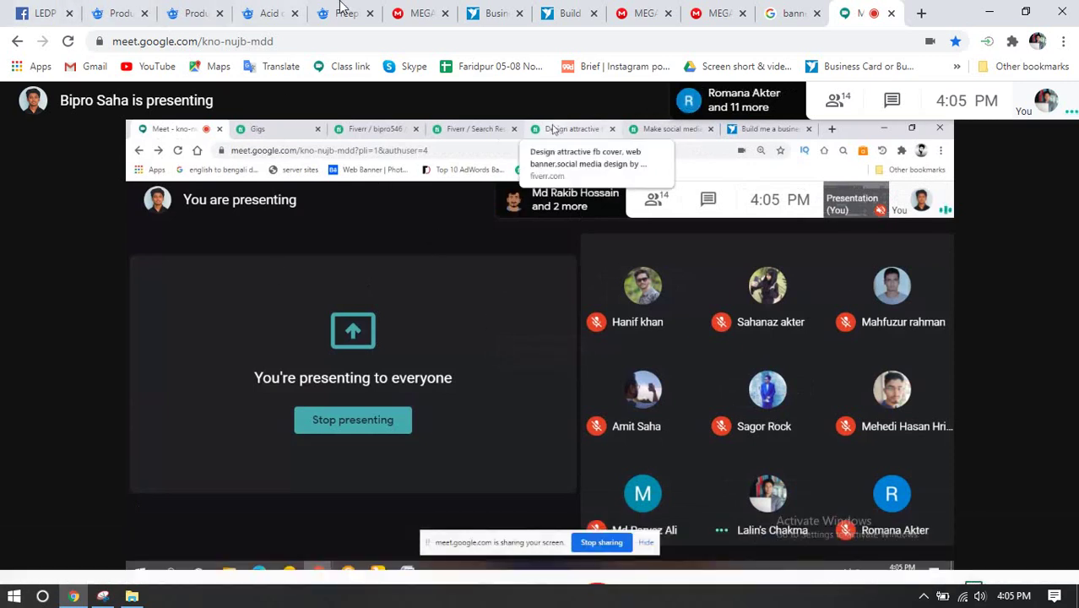
{"action": "left_click", "coordinate": [920, 13]}
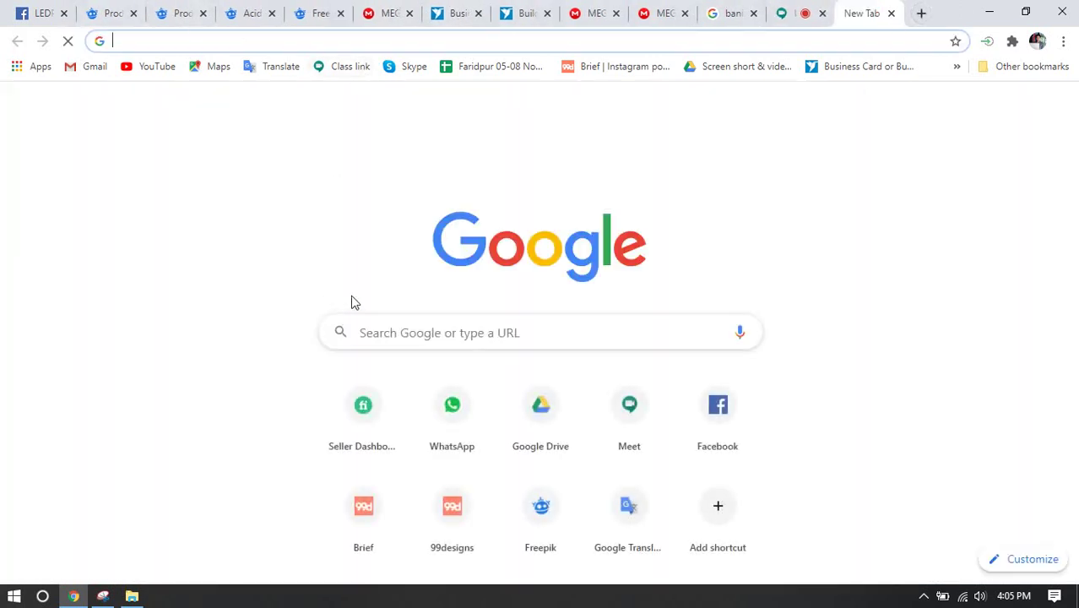
{"action": "left_click", "coordinate": [359, 404]}
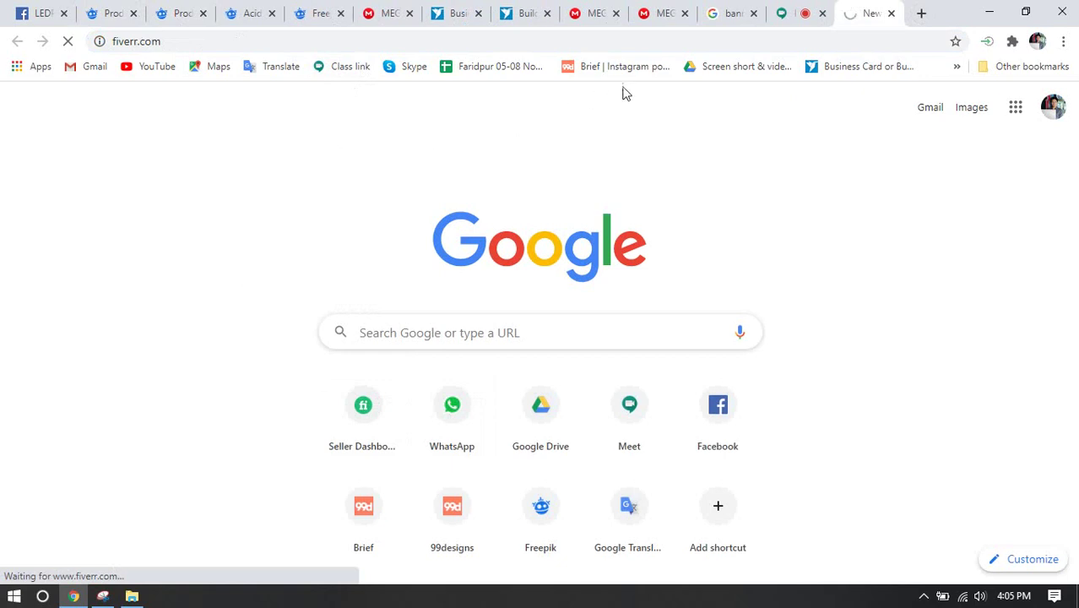
{"action": "left_click", "coordinate": [44, 10]}
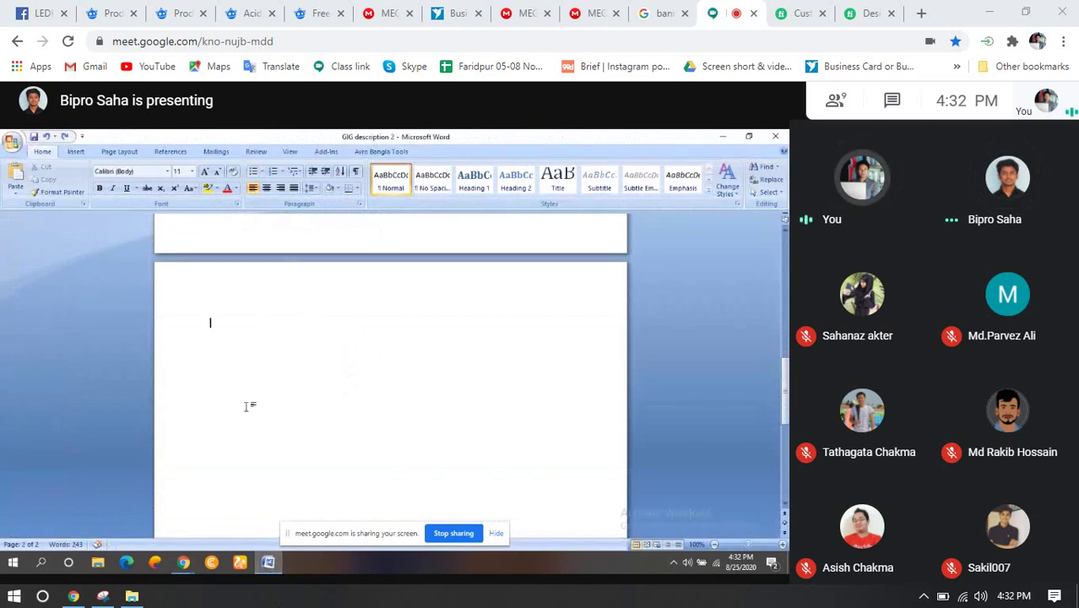
- Leave the meeting view for the open Fiverr banner pages, and load Google Translate in the sample gig's tab
{"action": "mouse_move", "coordinate": [284, 534]}
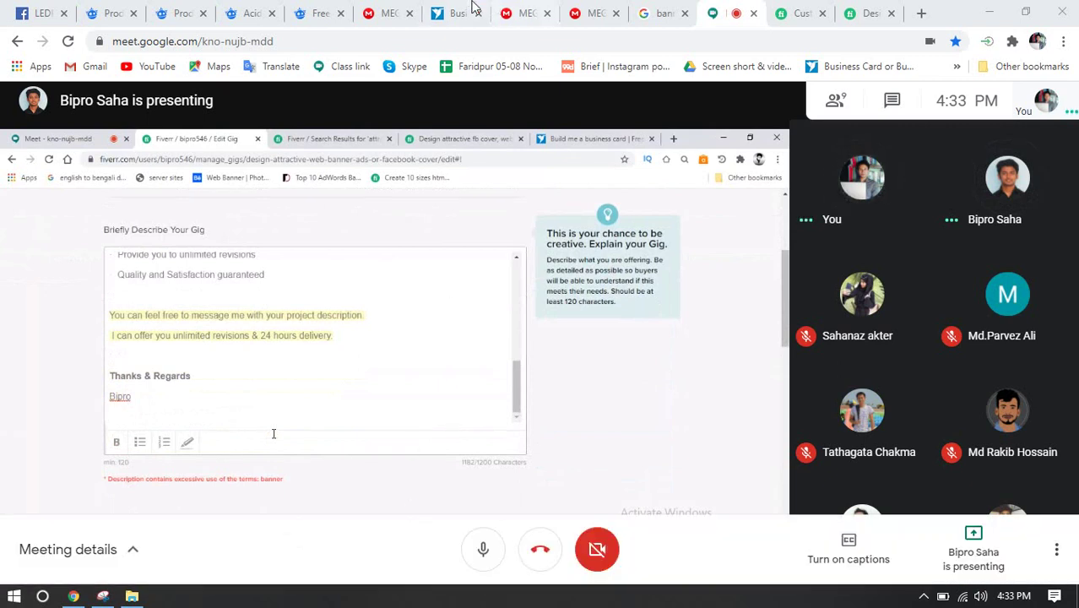
{"action": "left_click", "coordinate": [791, 22]}
{"action": "left_click", "coordinate": [721, 38]}
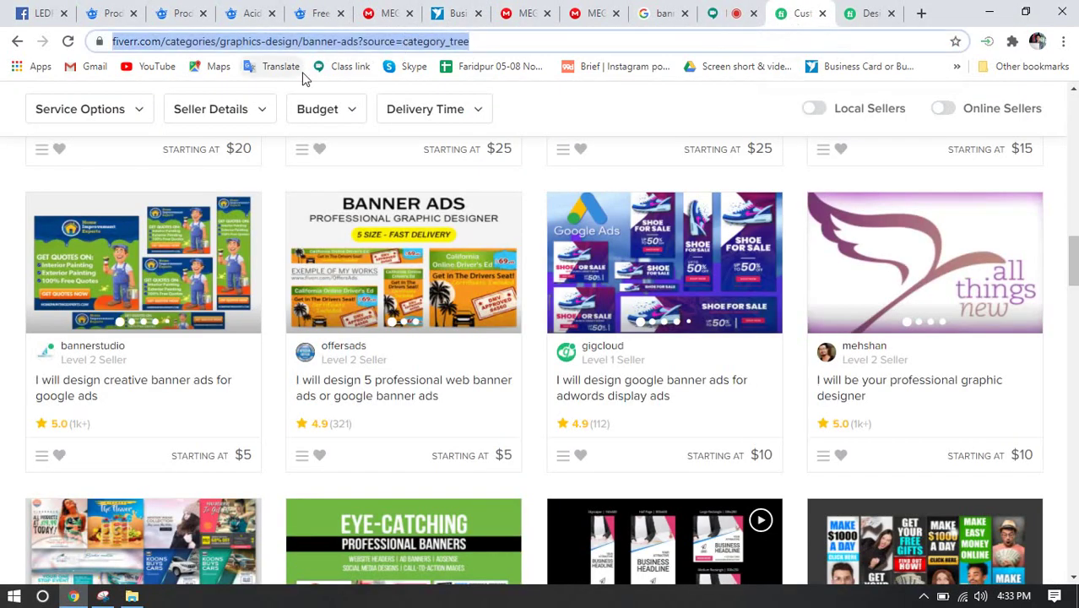
{"action": "key", "text": "ctrl+Tab"}
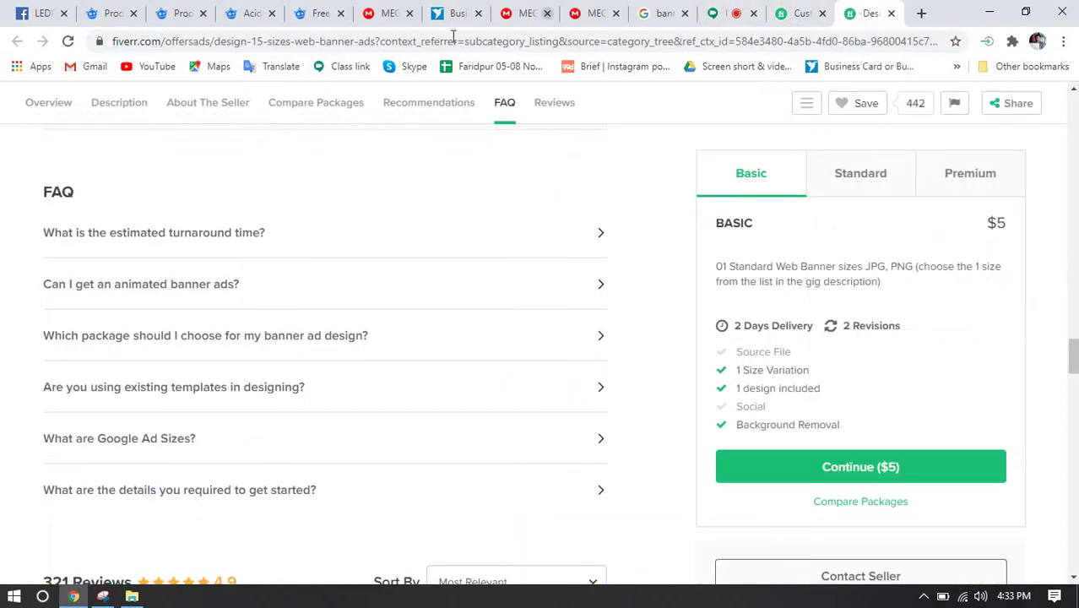
{"action": "left_click", "coordinate": [268, 66]}
{"action": "left_click", "coordinate": [720, 10]}
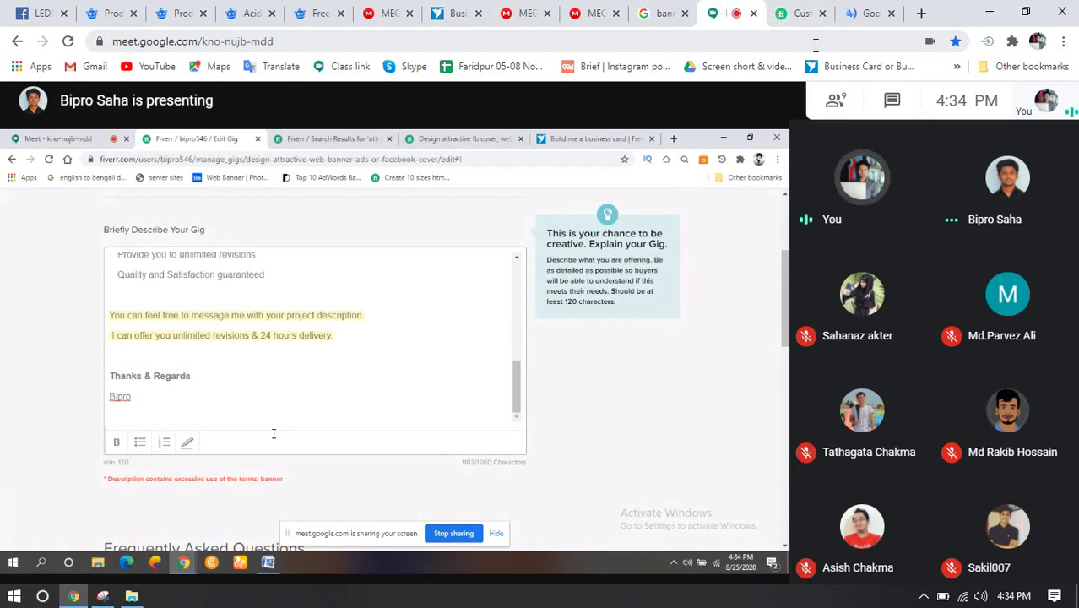
{"action": "left_click", "coordinate": [878, 12]}
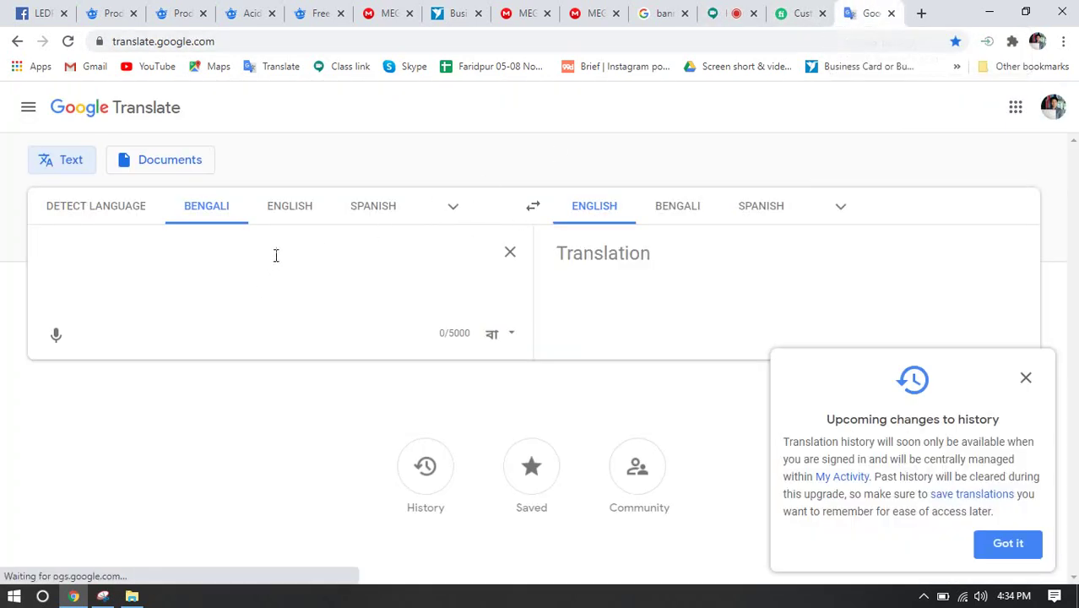
- Set the translation direction from English to Bengali, look up "excessi" and return to the meeting
{"action": "left_click", "coordinate": [533, 207]}
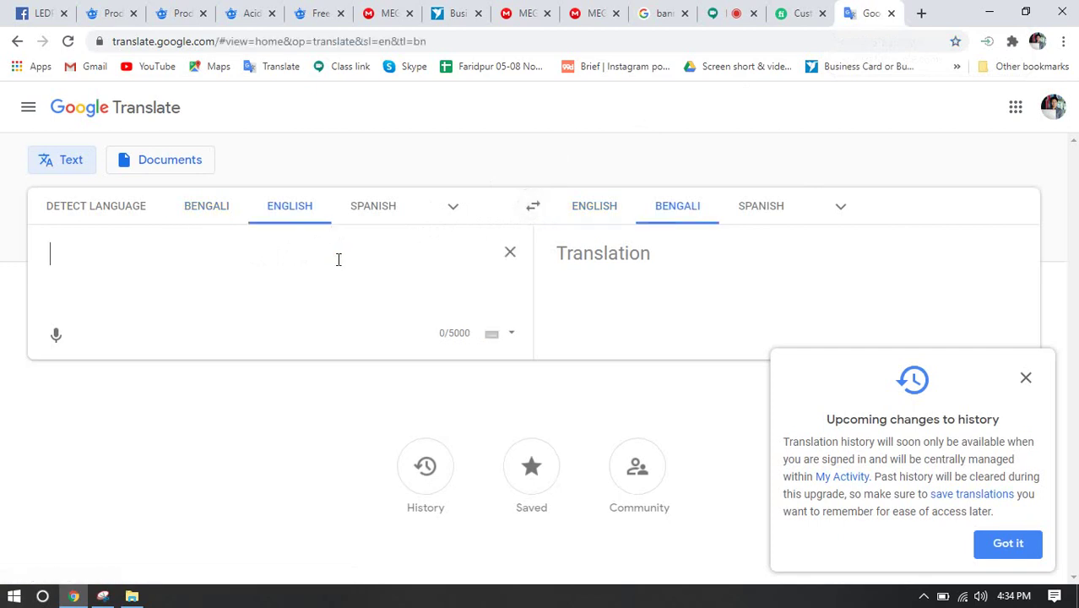
{"action": "left_click", "coordinate": [337, 260]}
{"action": "type", "text": "excessi"}
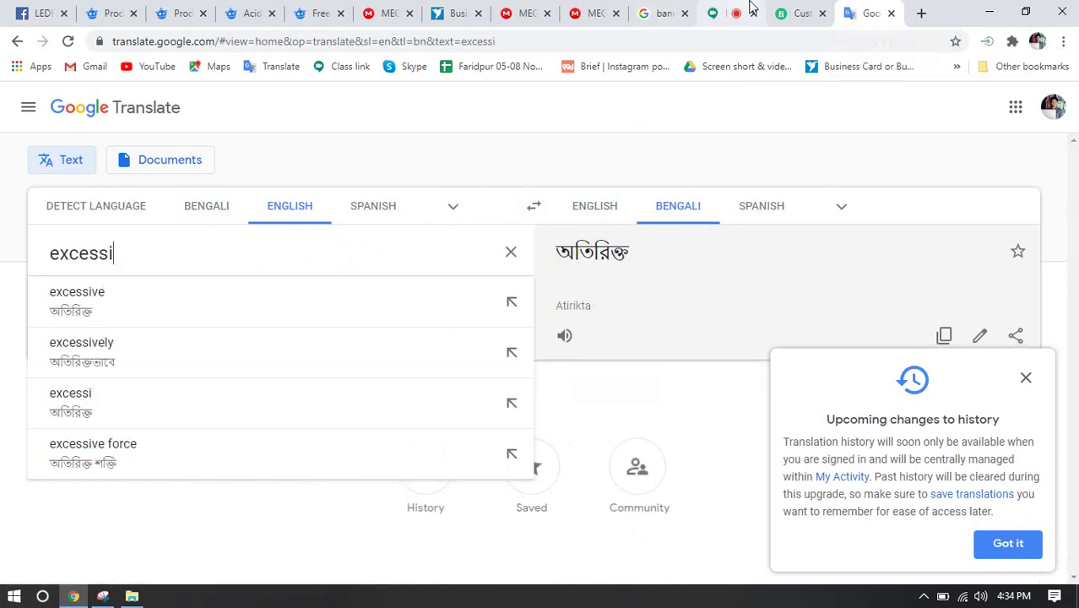
{"action": "left_click", "coordinate": [725, 13]}
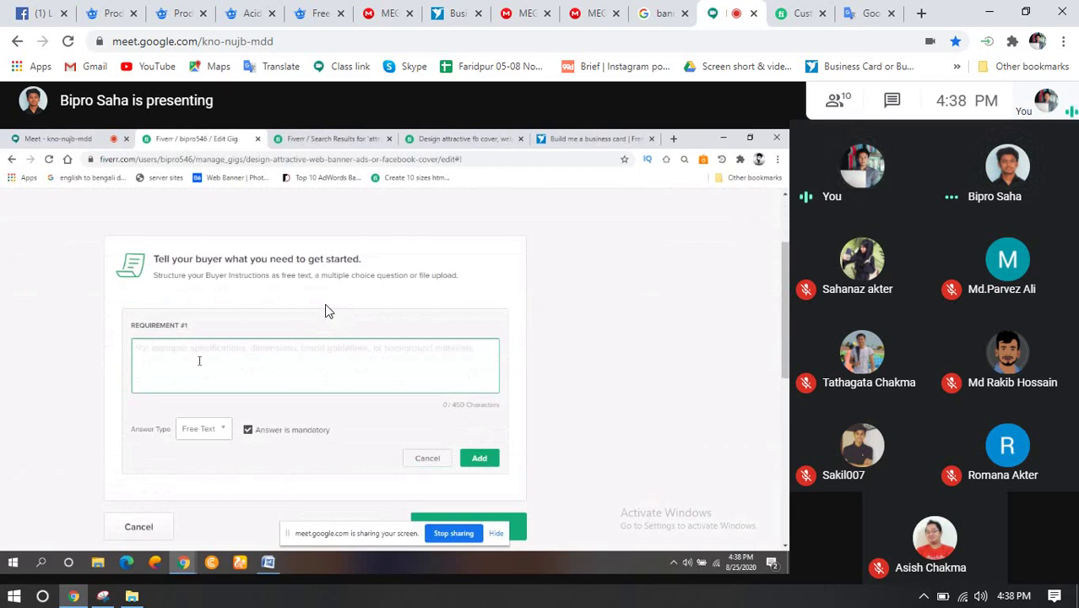
- Show the meeting's participant details, close them again and turn the microphone back on
{"action": "mouse_move", "coordinate": [53, 273]}
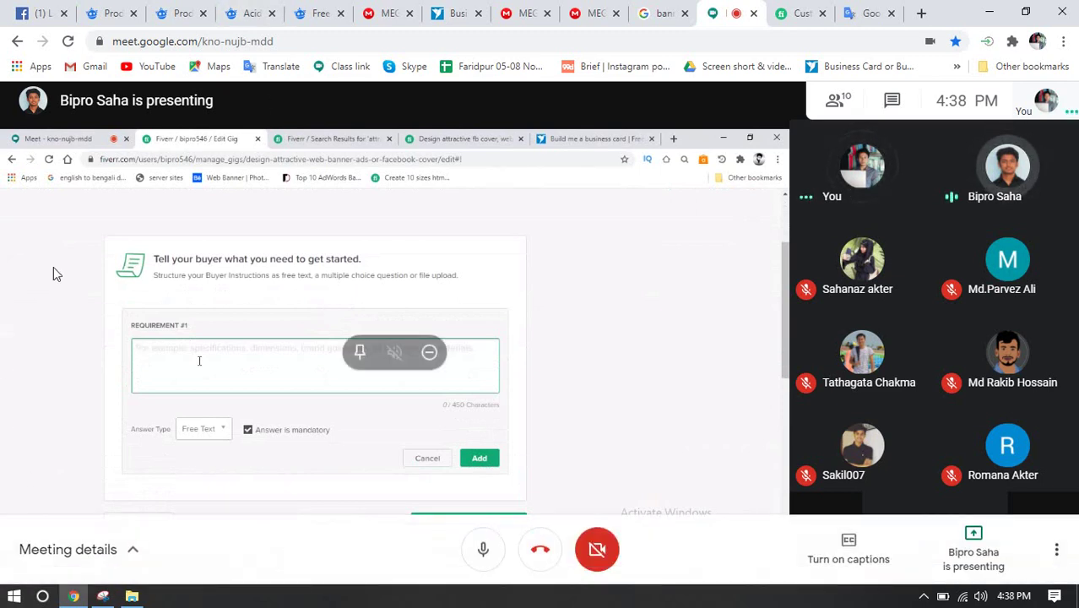
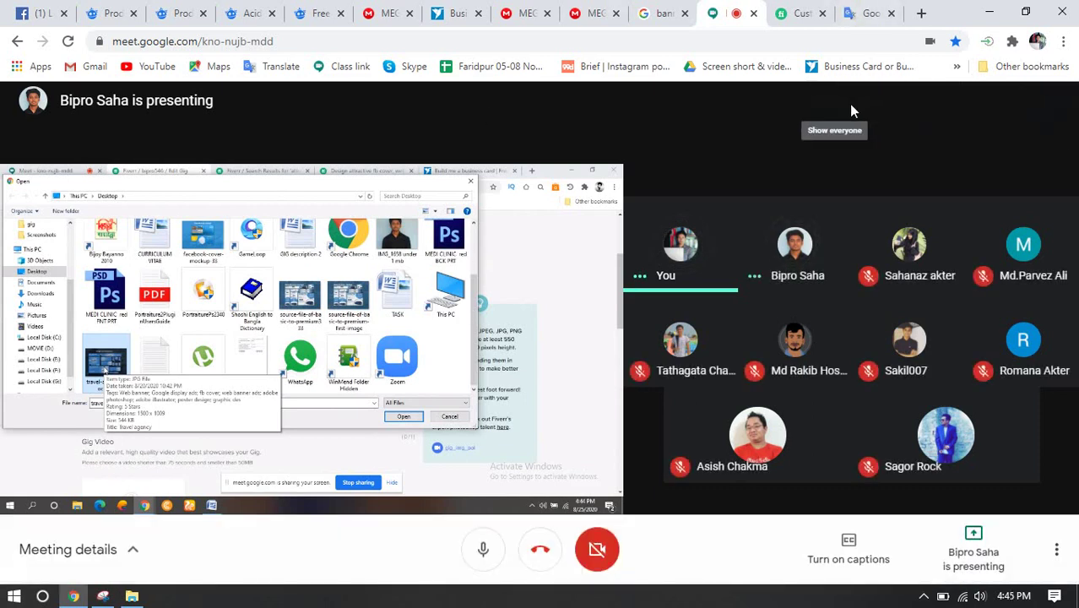
{"action": "left_click", "coordinate": [851, 110]}
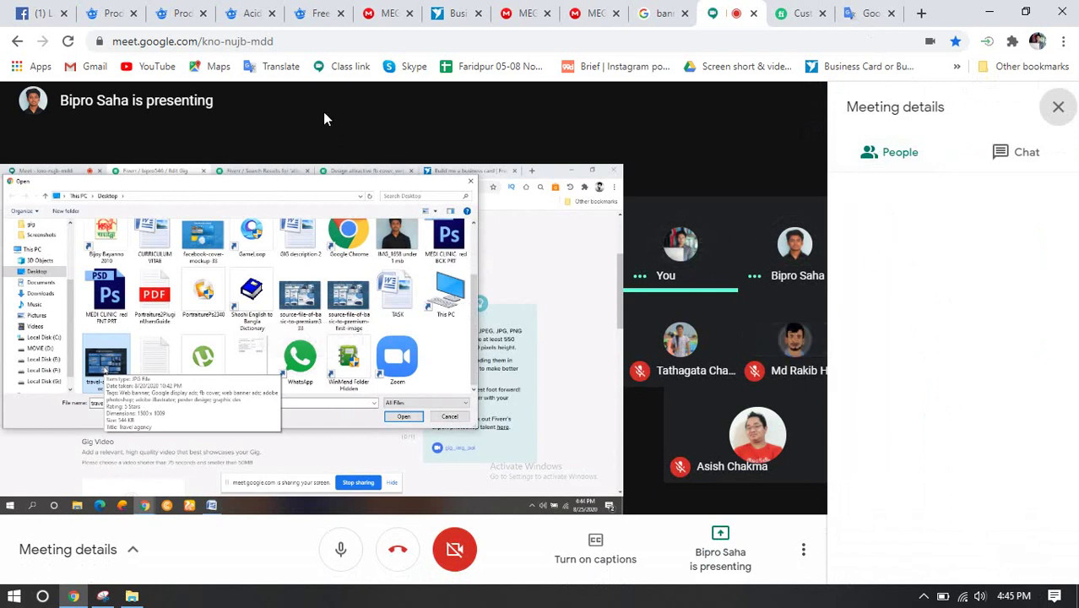
{"action": "mouse_move", "coordinate": [724, 246]}
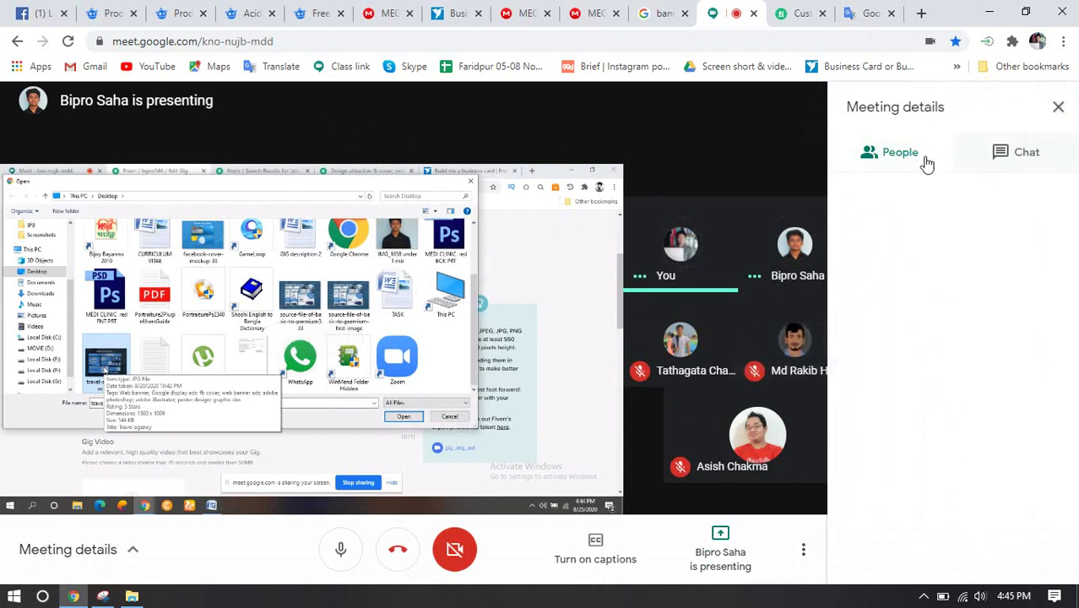
{"action": "mouse_move", "coordinate": [524, 306]}
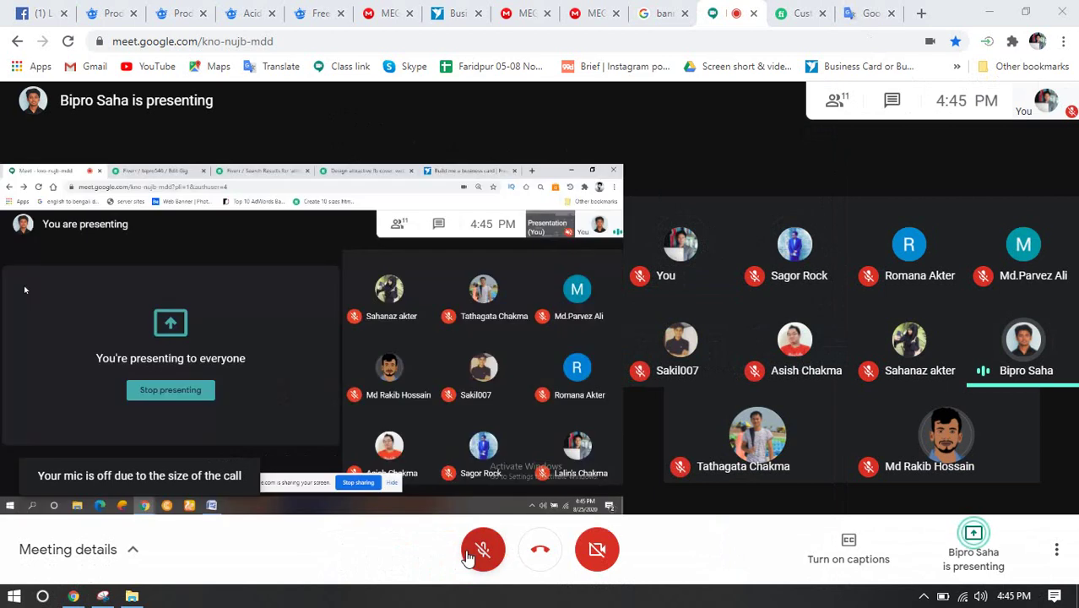
{"action": "key", "text": "ctrl+d"}
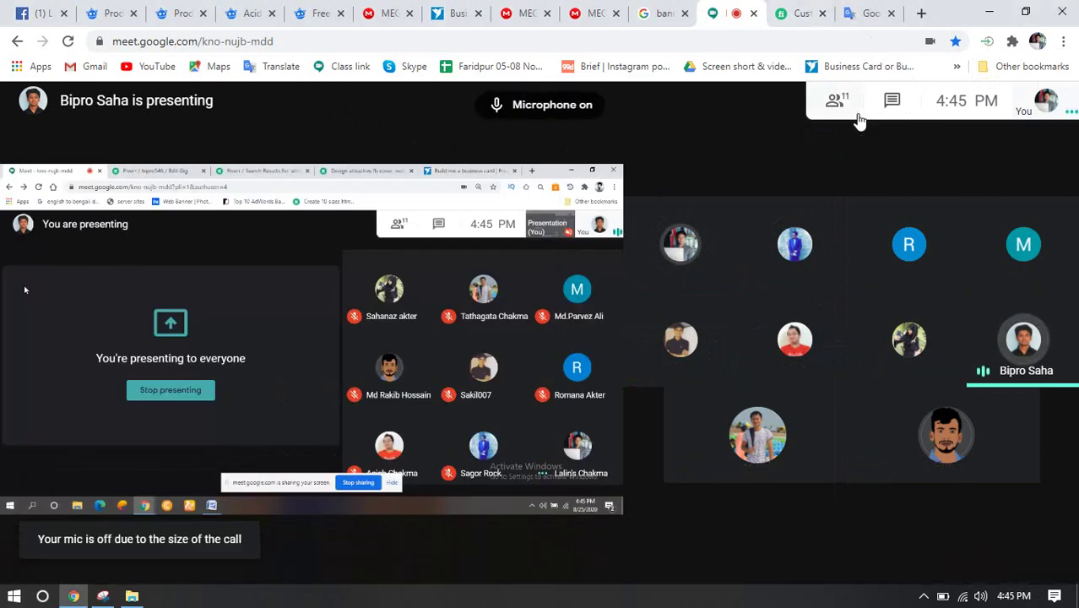
{"action": "mouse_move", "coordinate": [645, 339]}
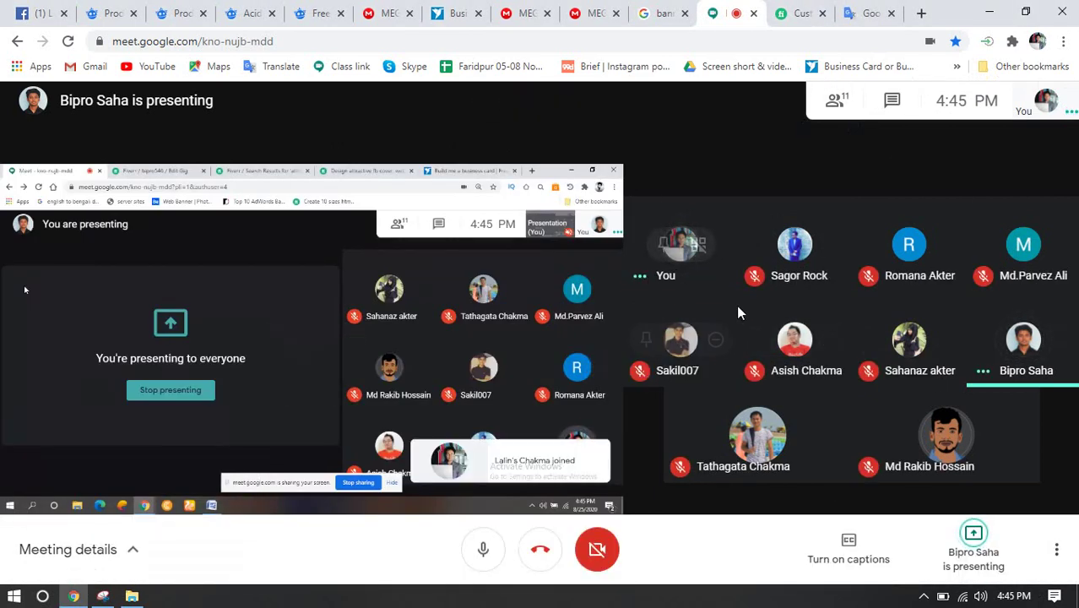
{"action": "mouse_move", "coordinate": [766, 314]}
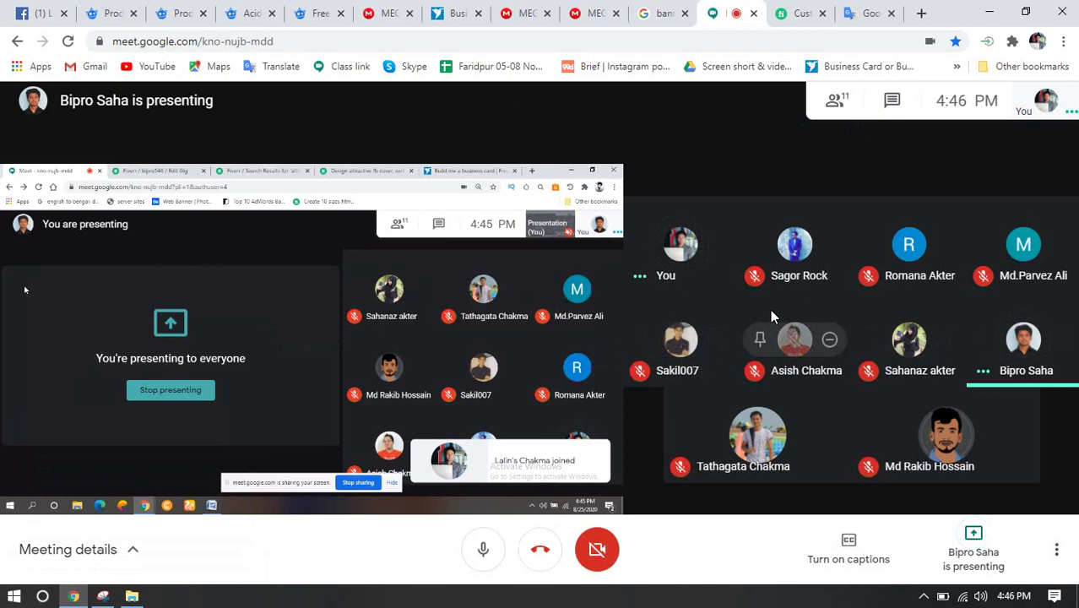